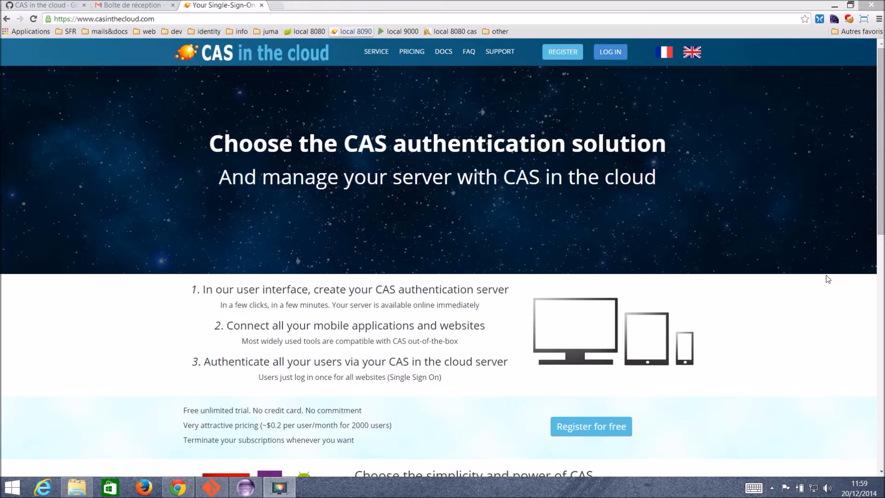
Open the registration form and enter the account e-mail and the password twice.
click(562, 54)
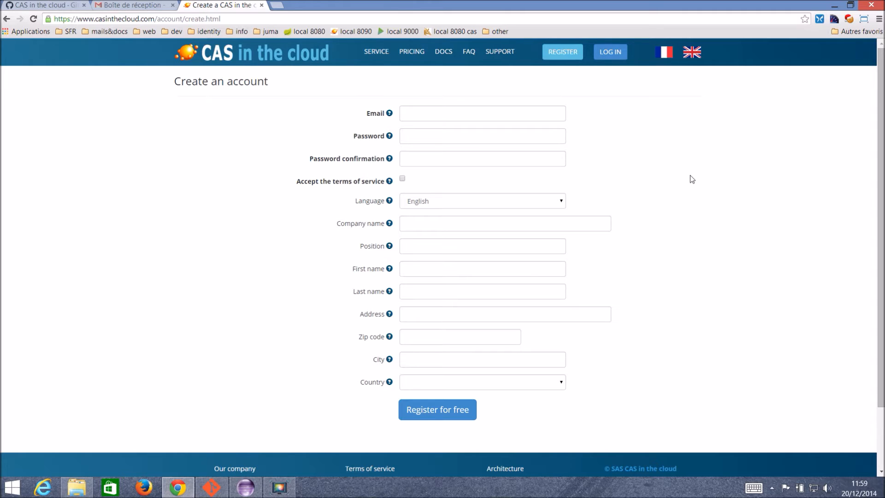
click(487, 114)
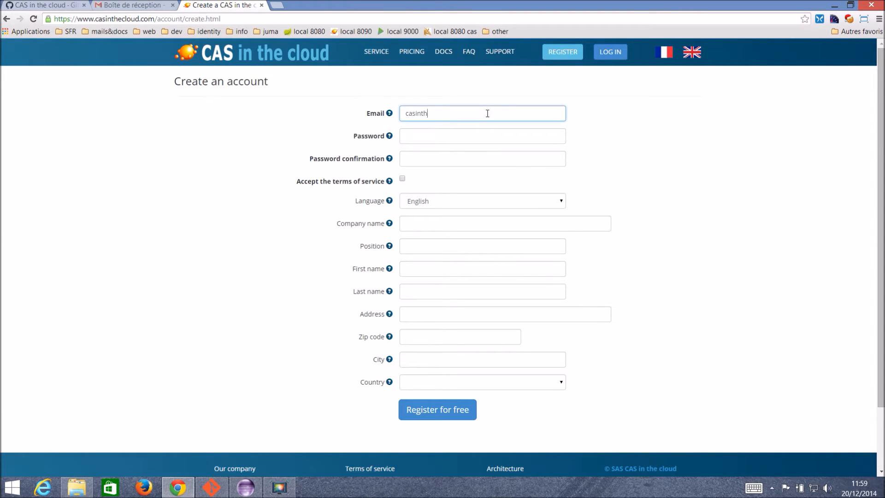
key(Tab)
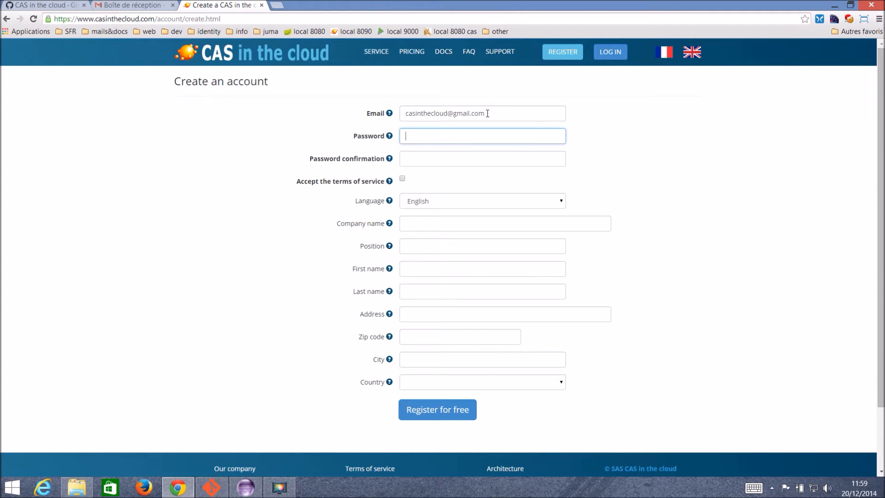
text(•••••••••••)
key(Tab)
text(•••••••••)
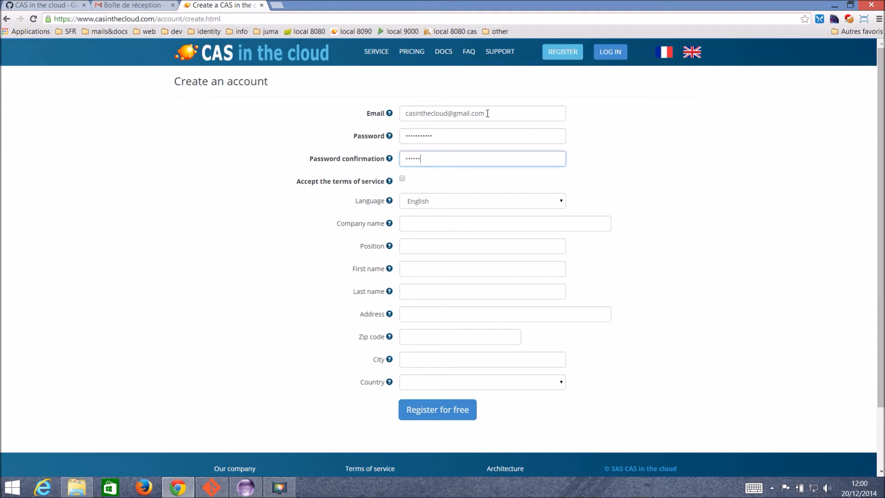
text(••)
Accept the terms of service, submit Register for free, and dismiss the save-password prompt.
click(406, 178)
click(403, 178)
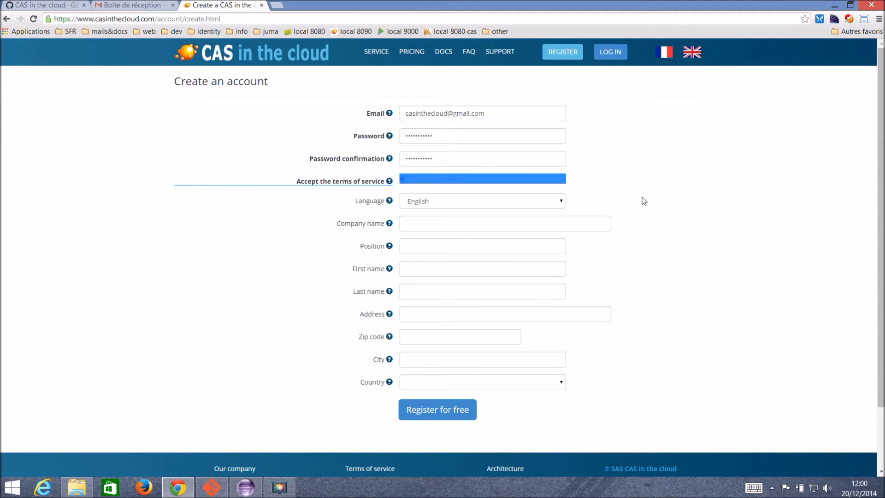
scroll(450, 366, down, 2)
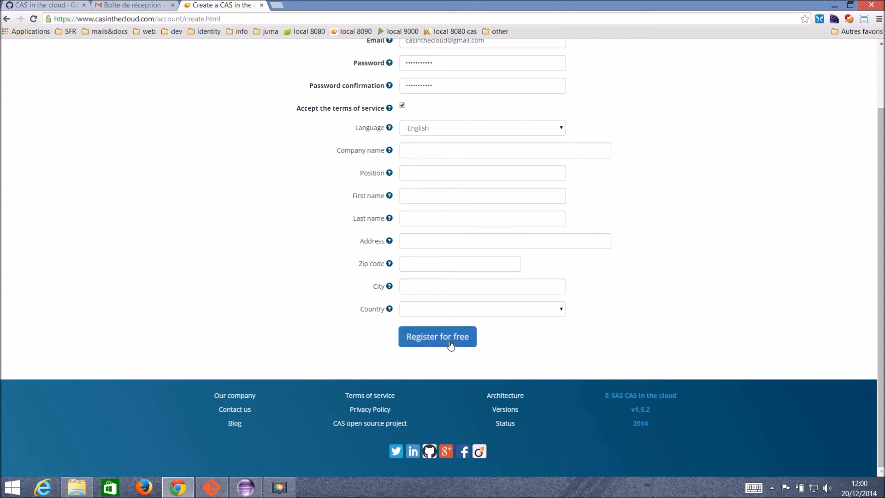
click(450, 345)
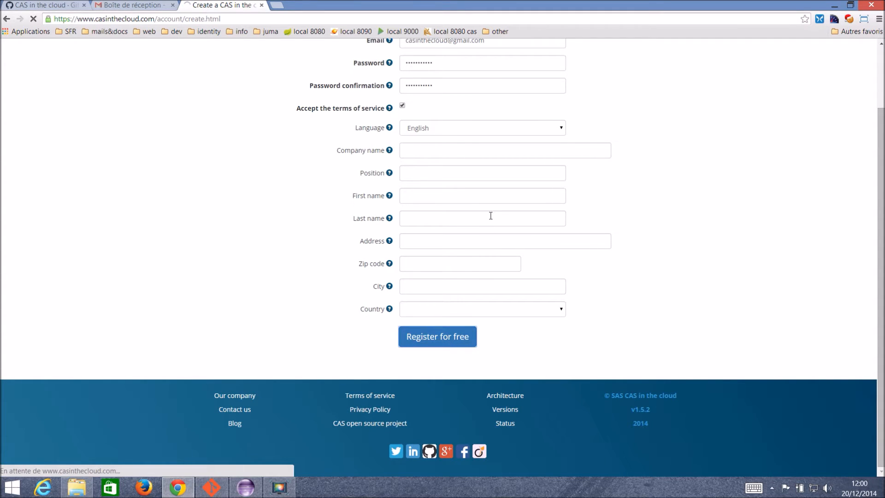
click(732, 158)
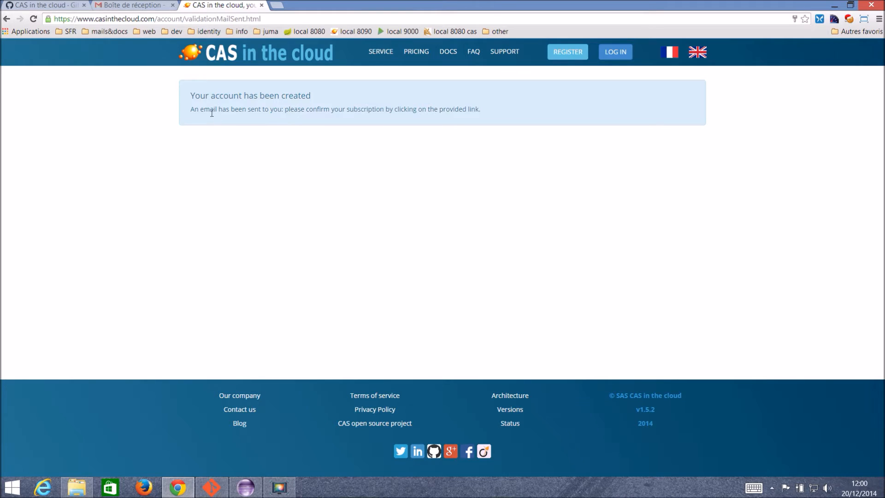
In Gmail, refresh the inbox until the CAS confirmation email arrives, then follow its validation link.
click(138, 8)
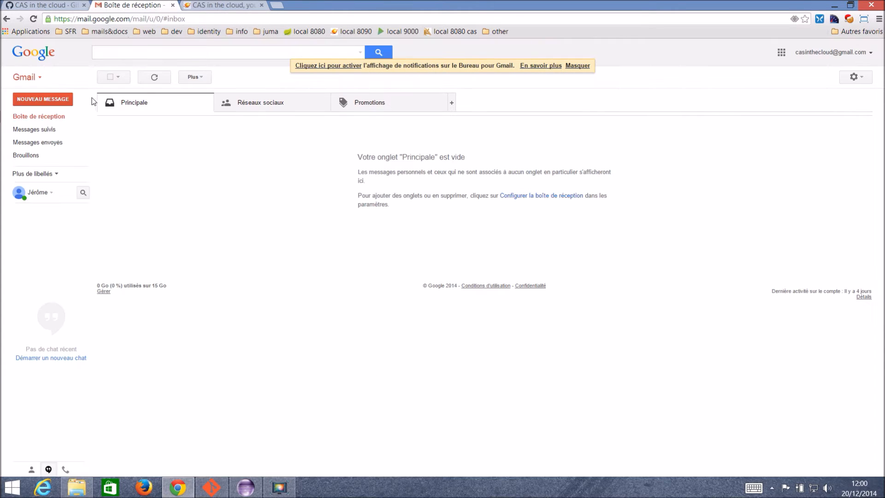
click(67, 120)
click(68, 120)
click(60, 119)
click(61, 122)
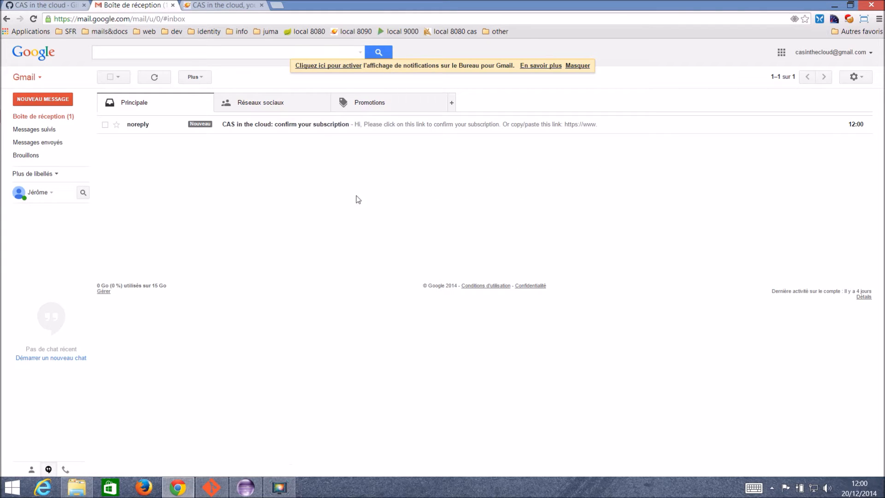
click(338, 131)
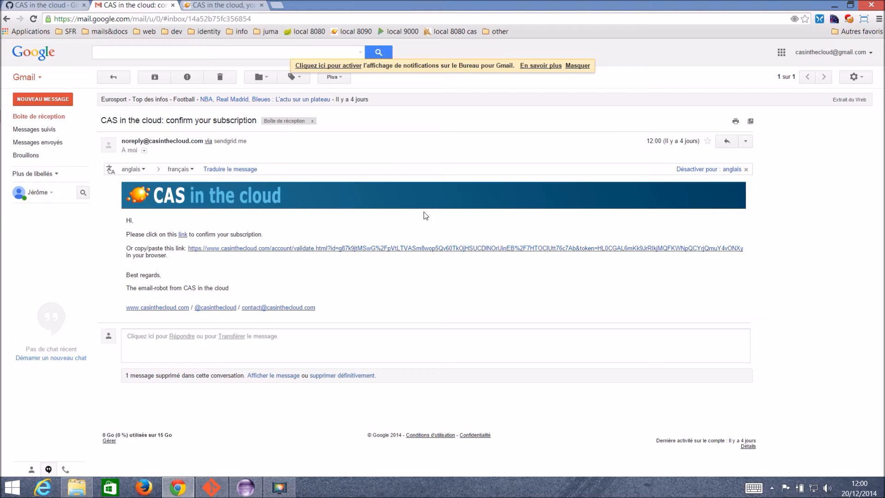
click(424, 248)
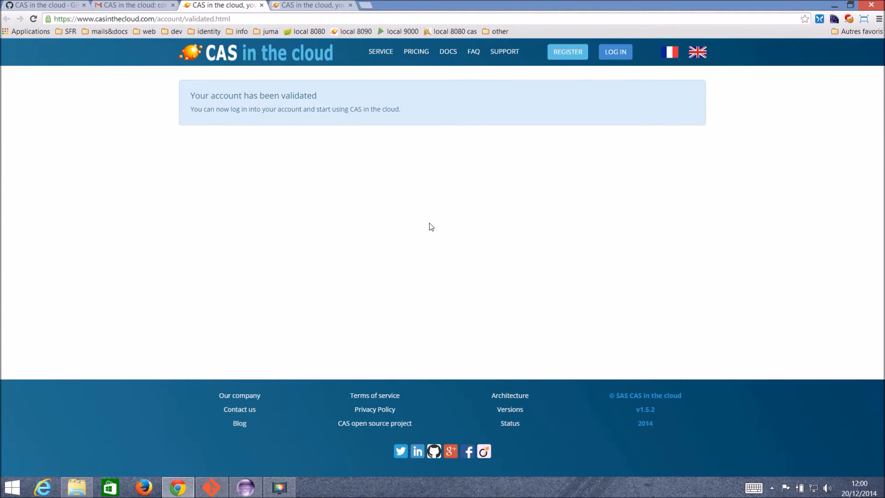
Close the validation tab and log in with the registered e-mail and password.
click(261, 5)
click(233, 6)
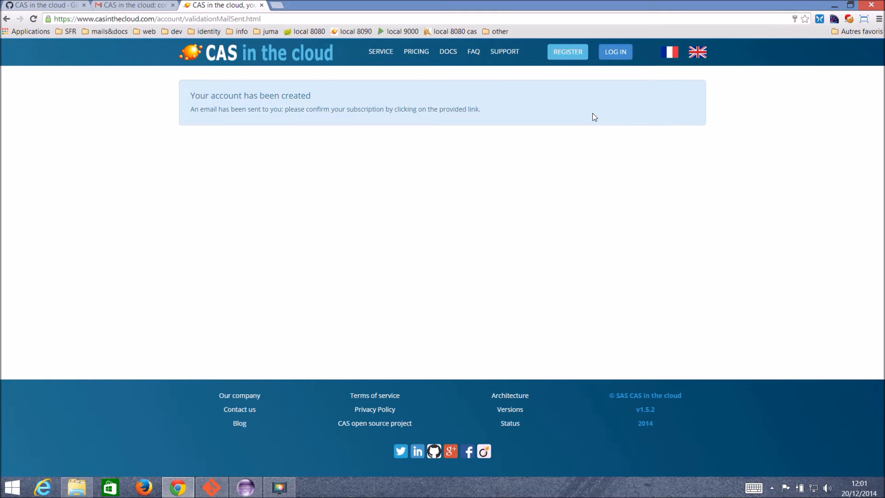
click(623, 57)
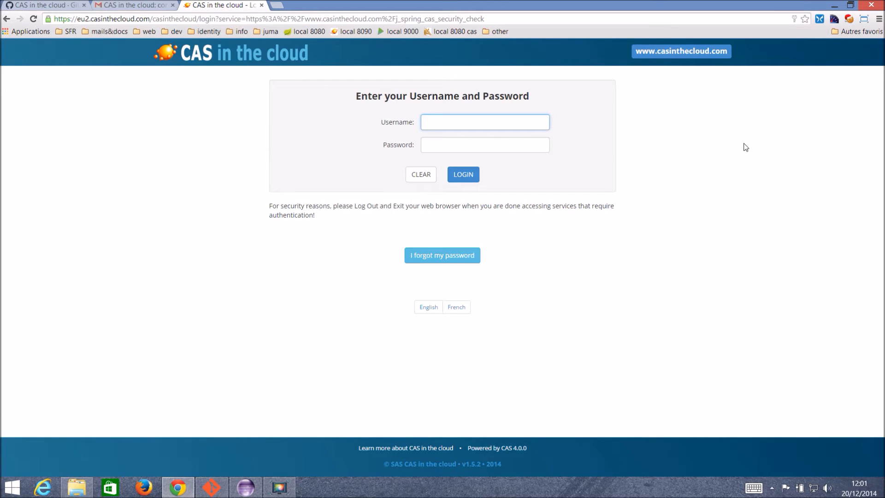
key(Tab)
text(••••••••••)
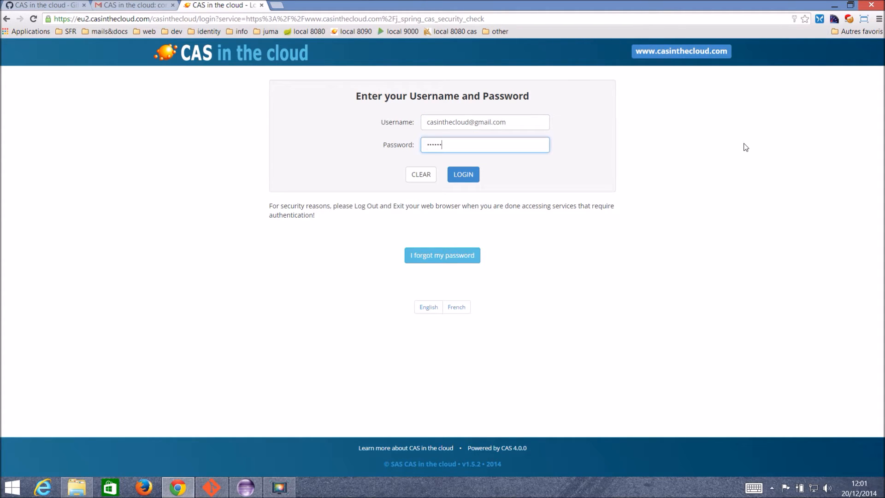
text(•)
click(463, 179)
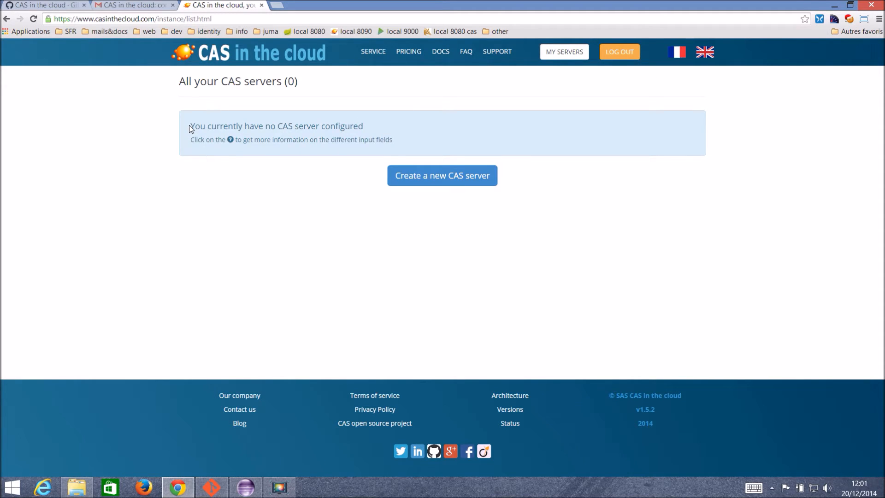
From the empty server list, choose Create a new CAS server.
drag(191, 127, 372, 130)
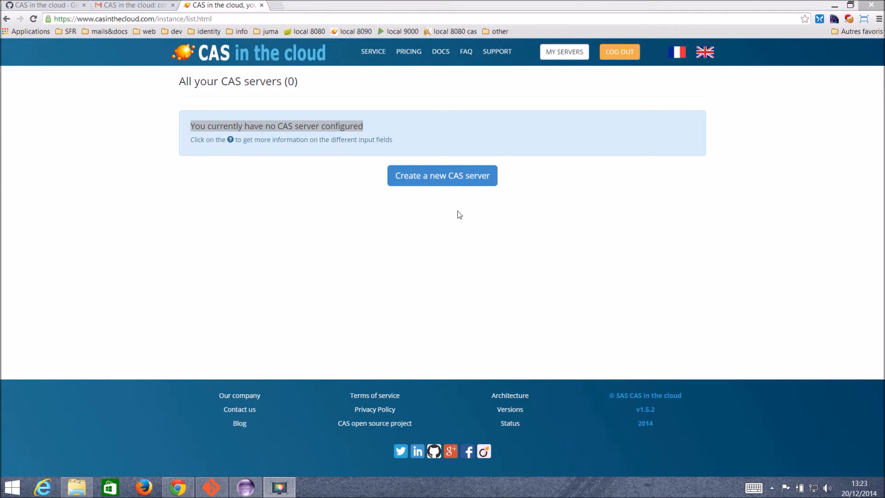
click(433, 175)
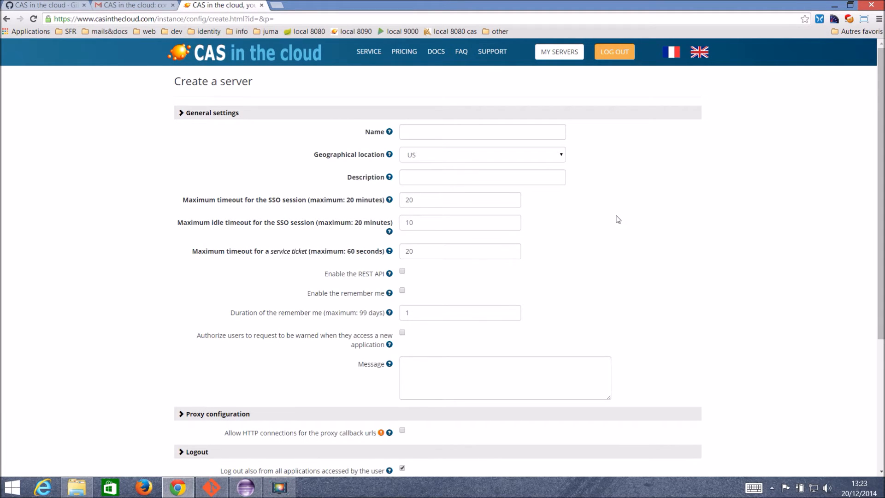
Name the new server mycasserver after checking the Name help text.
scroll(619, 219, down, 3)
scroll(618, 219, up, 3)
click(435, 132)
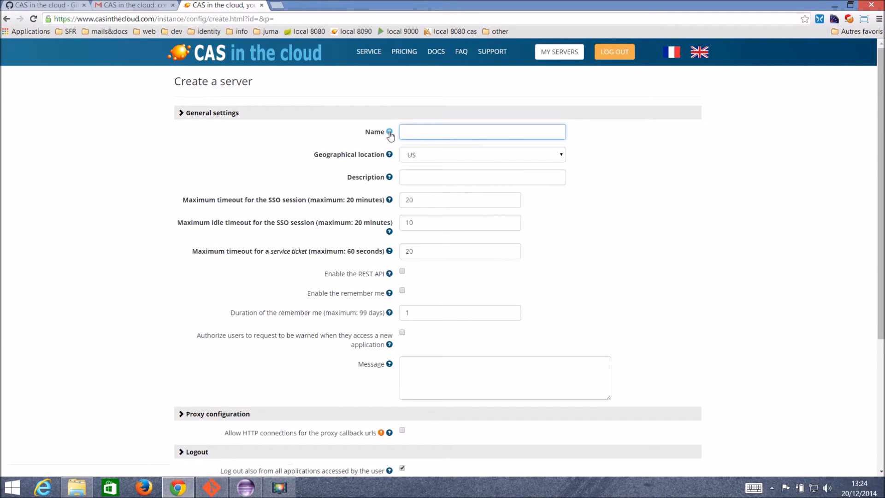
mouse_move(390, 133)
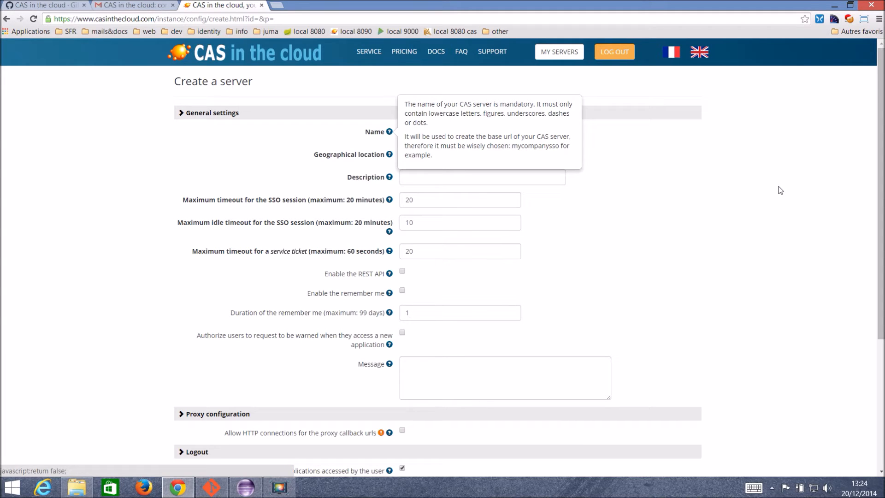
click(390, 132)
click(442, 135)
text(my)
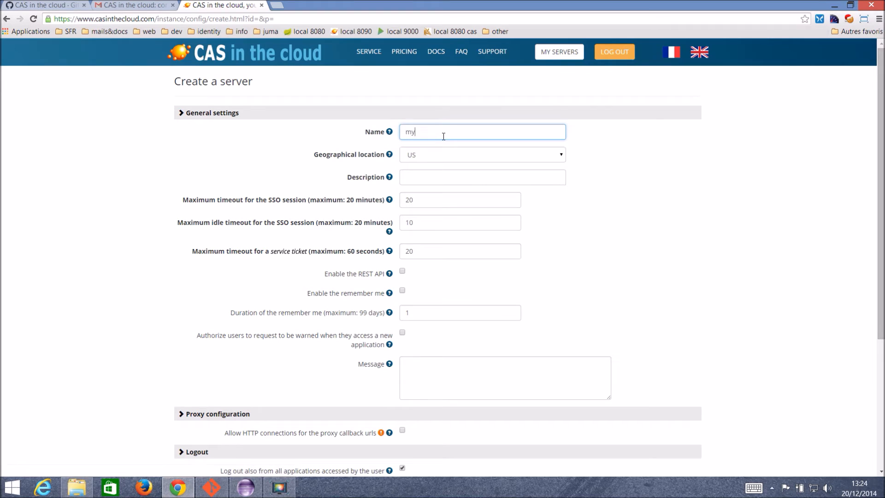
text(casserver)
Keep the geographical location on US and enter the description 'My CAS server'.
click(562, 155)
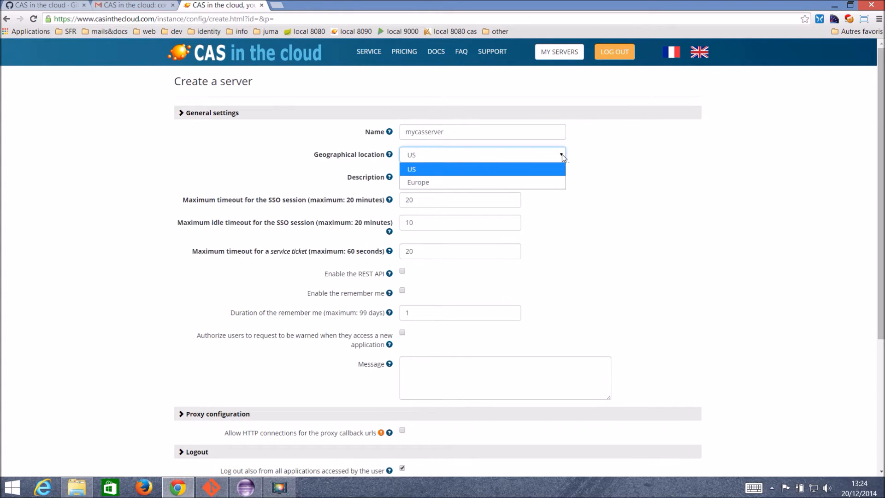
click(582, 157)
click(535, 175)
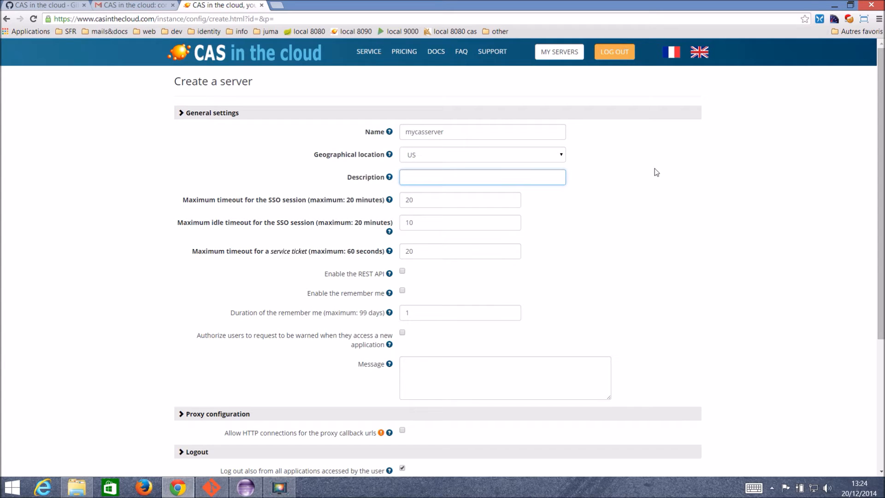
text(My CAS server)
Review the timeouts (20 min session, 10 min idle, 20 s ticket), REST API and remember-me options.
scroll(325, 197, down, 2)
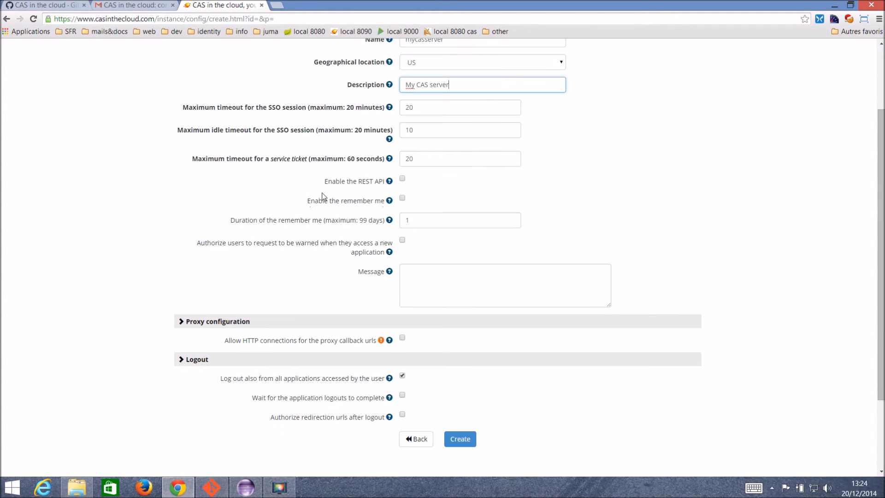
drag(182, 107, 306, 109)
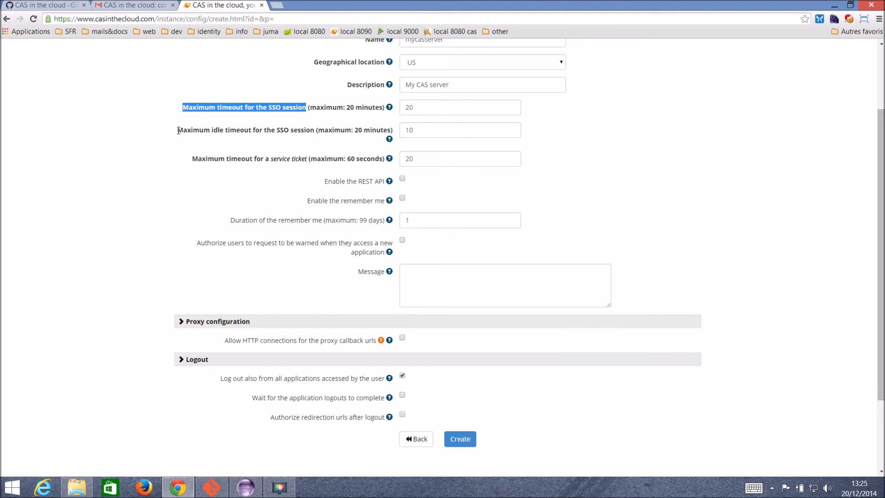
drag(178, 130, 315, 130)
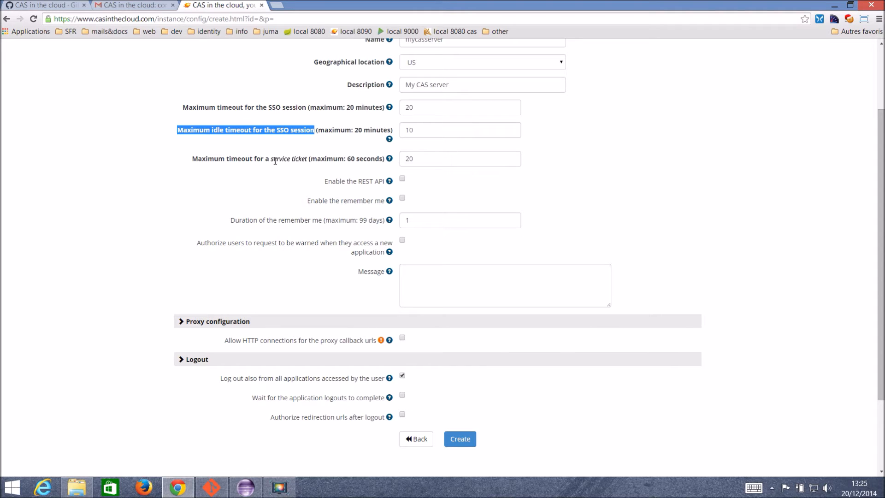
drag(265, 159, 308, 158)
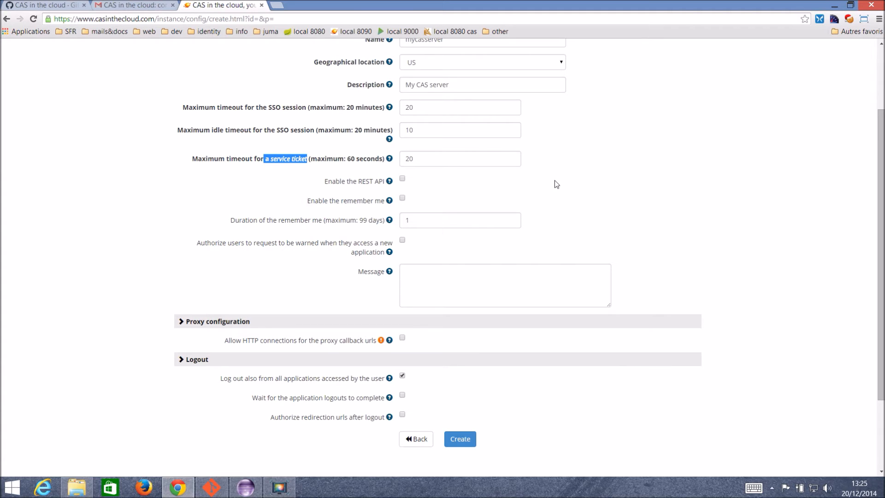
click(329, 180)
drag(329, 179, 387, 180)
drag(310, 200, 386, 201)
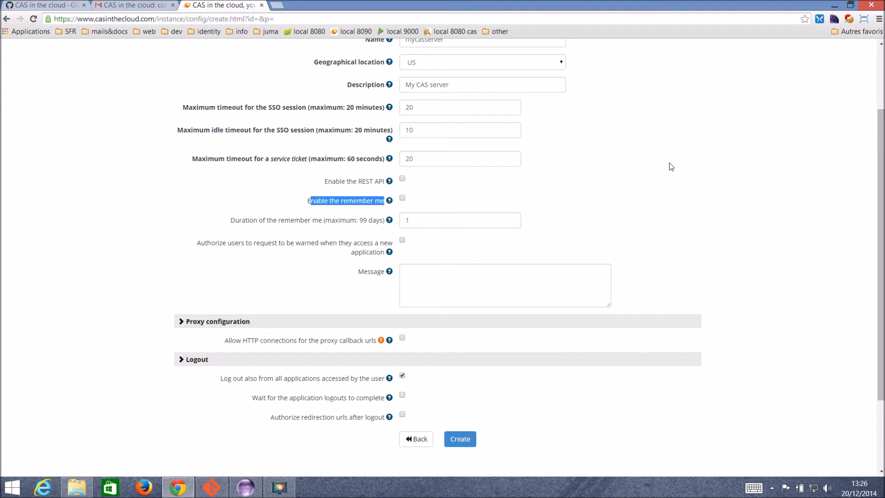
drag(325, 220, 383, 220)
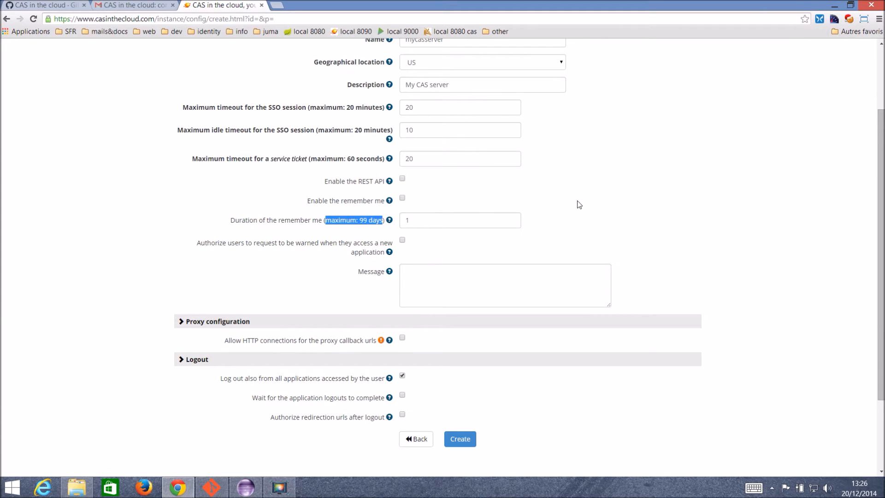
Check the log-out-from-all-applications option and create the mycasserver server.
scroll(578, 201, down, 2)
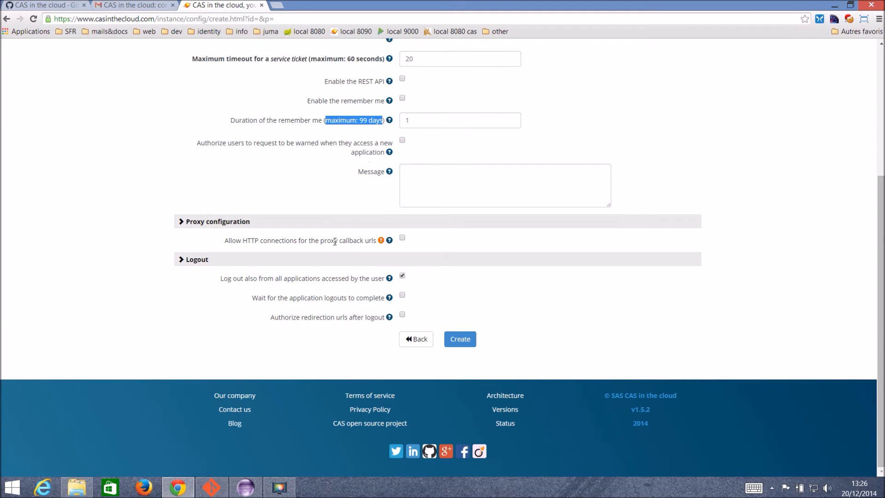
drag(221, 279, 324, 288)
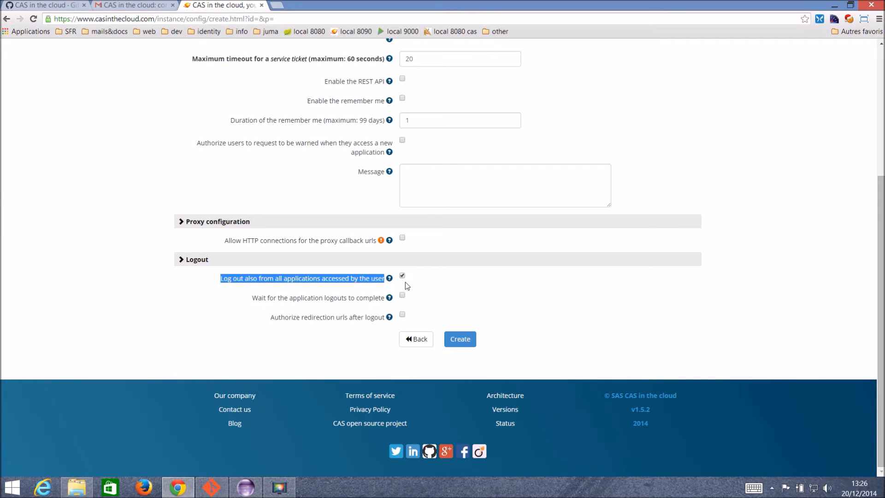
click(488, 271)
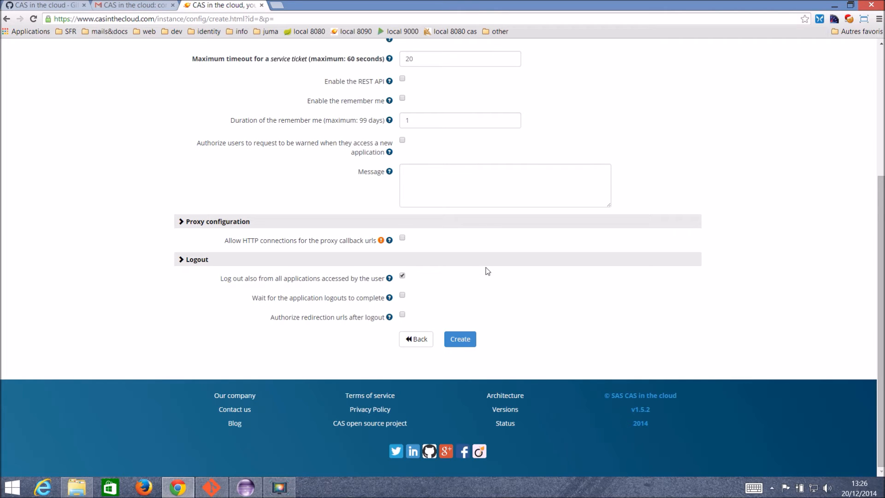
scroll(487, 268, up, 4)
scroll(487, 267, down, 4)
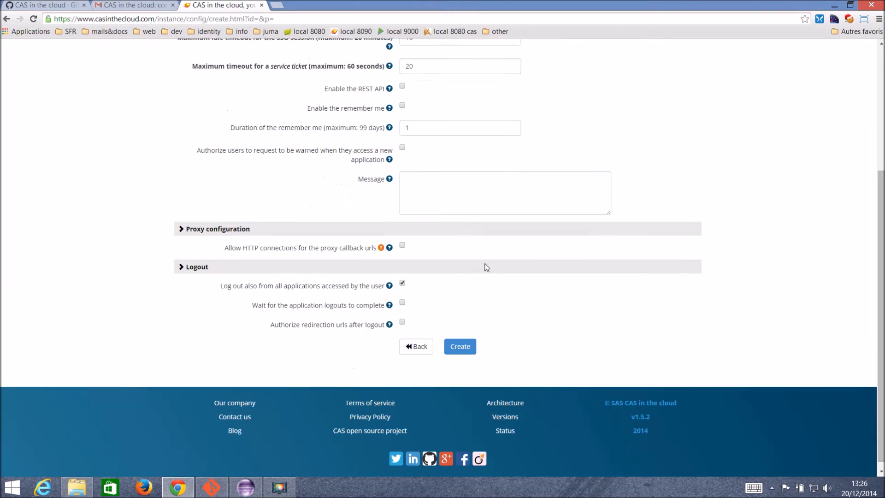
scroll(485, 265, up, 4)
scroll(485, 265, down, 4)
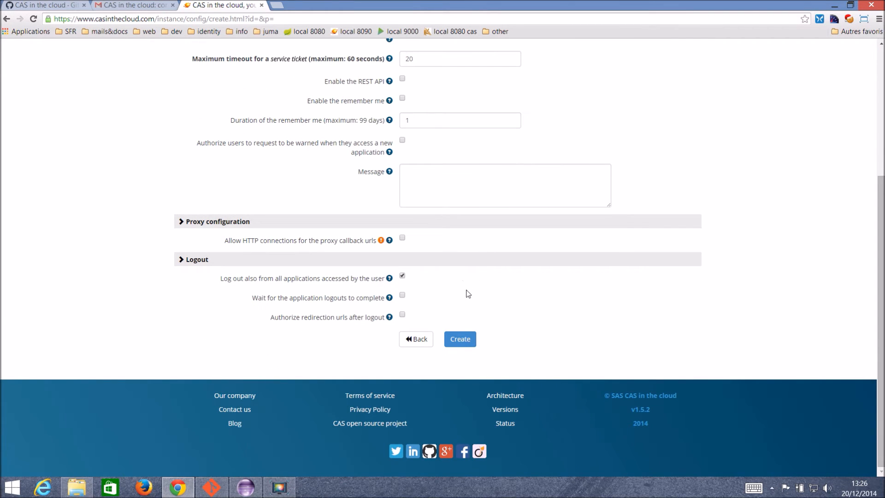
click(459, 340)
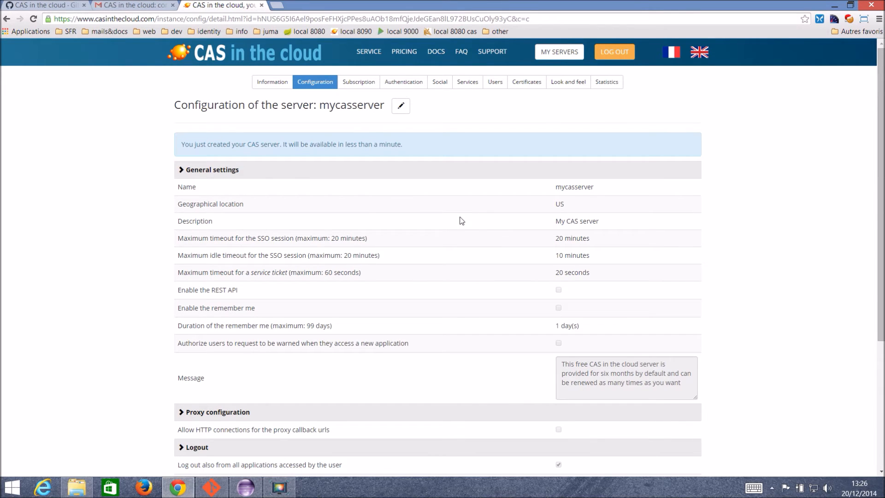
drag(181, 142, 446, 148)
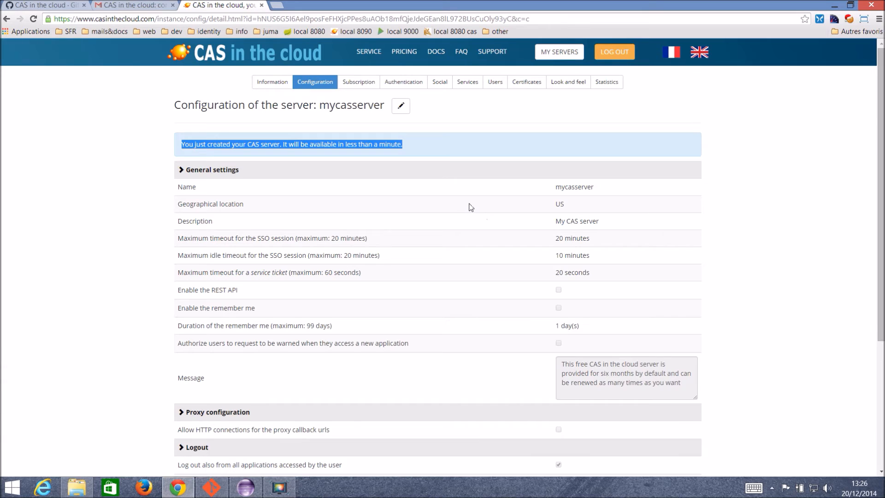
scroll(471, 207, down, 3)
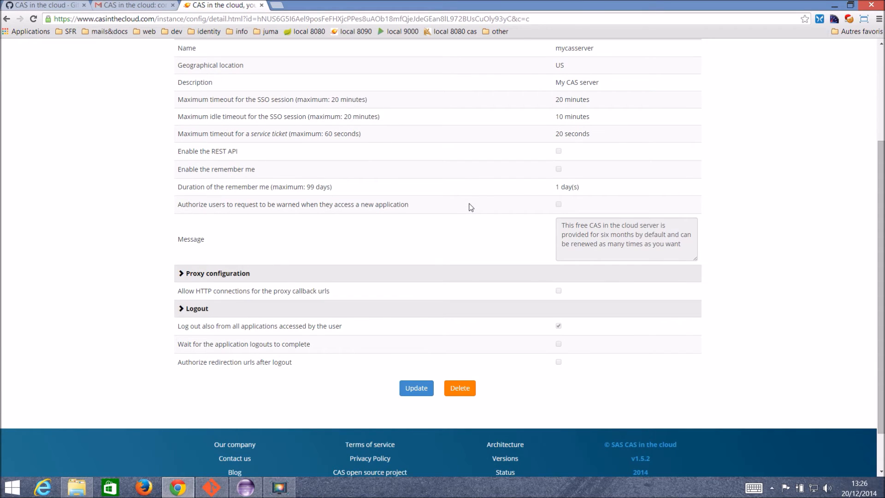
scroll(471, 207, up, 3)
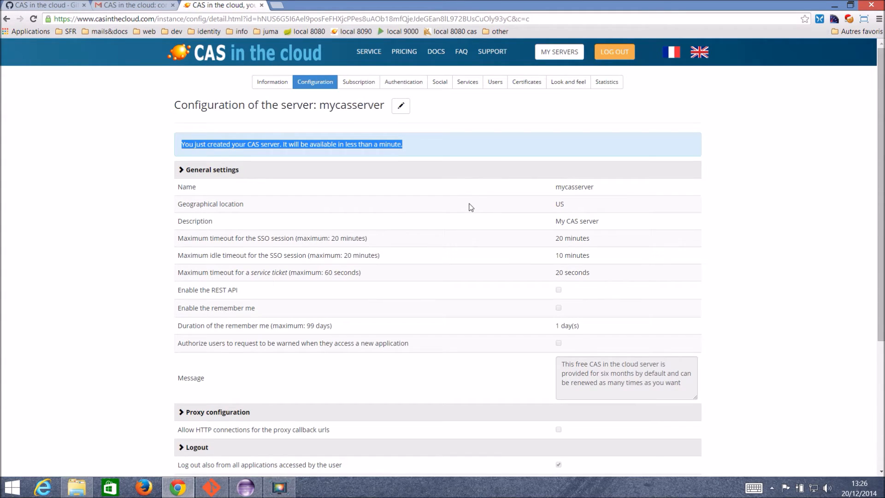
click(471, 207)
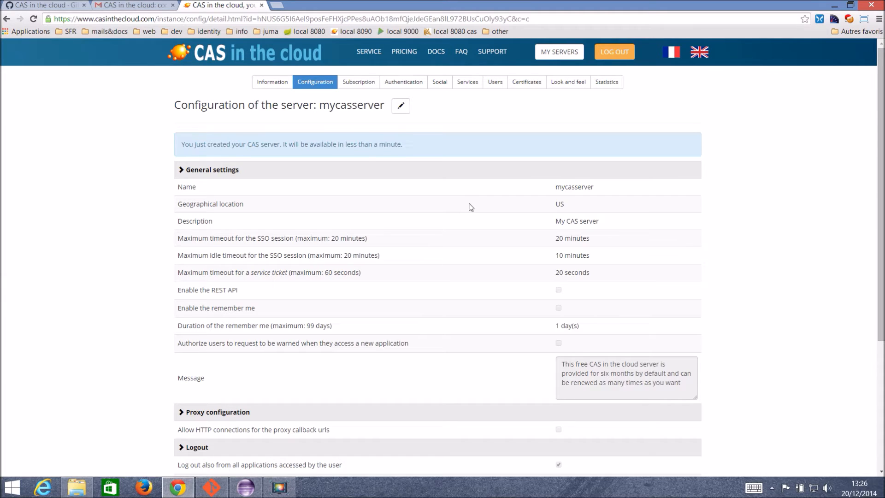
Show the Information tab and highlight the ticket validation and proxy URLs in Available urls.
click(282, 84)
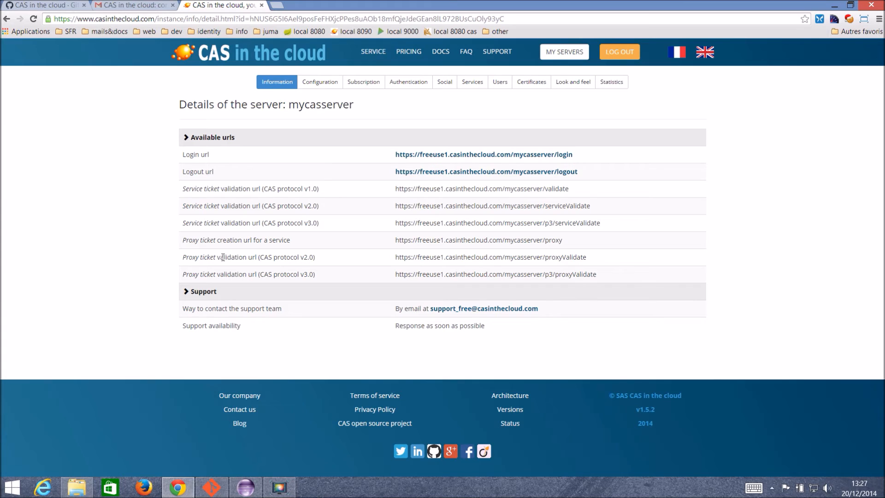
drag(191, 292, 221, 288)
click(273, 191)
drag(200, 189, 336, 259)
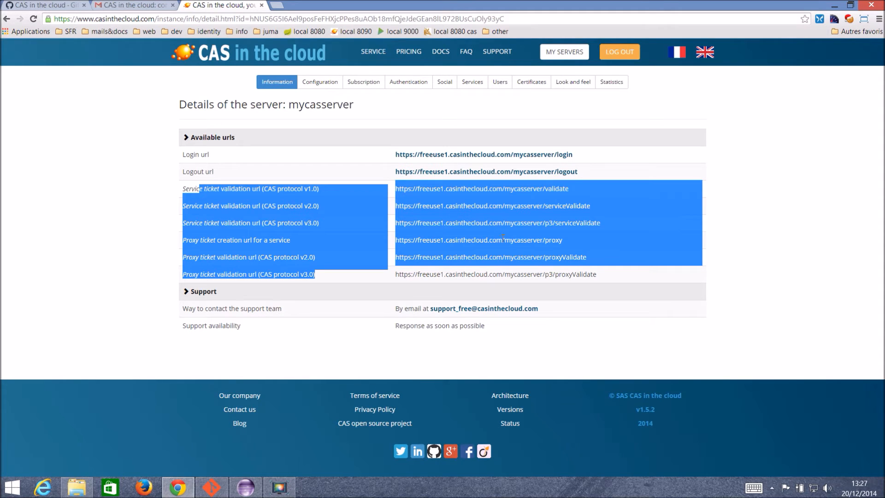
click(567, 223)
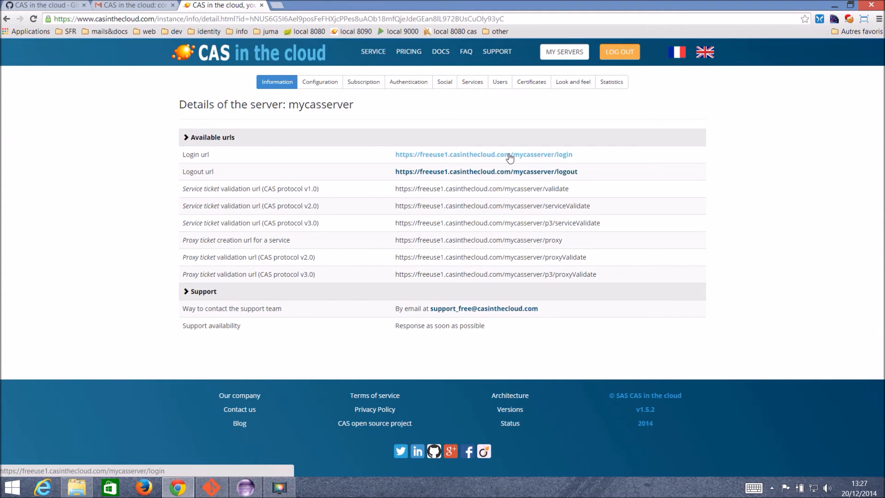
Open the mycasserver Login url in a new tab and switch it to English.
click(510, 156)
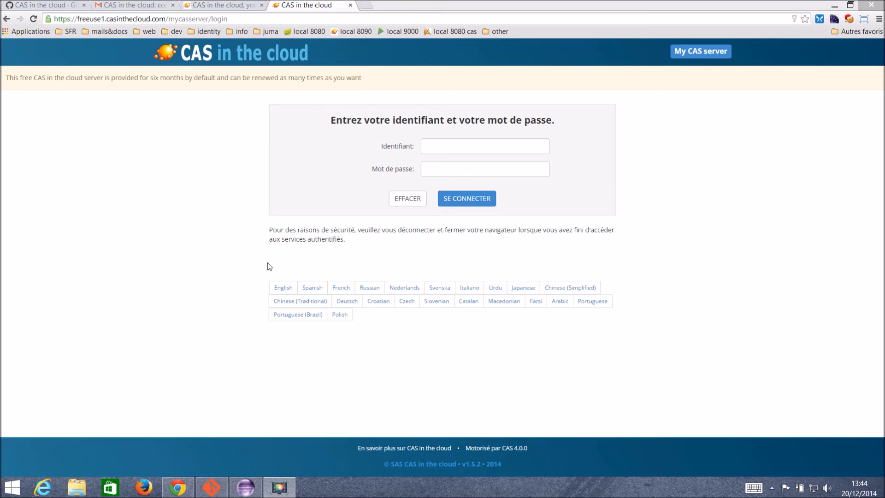
click(284, 290)
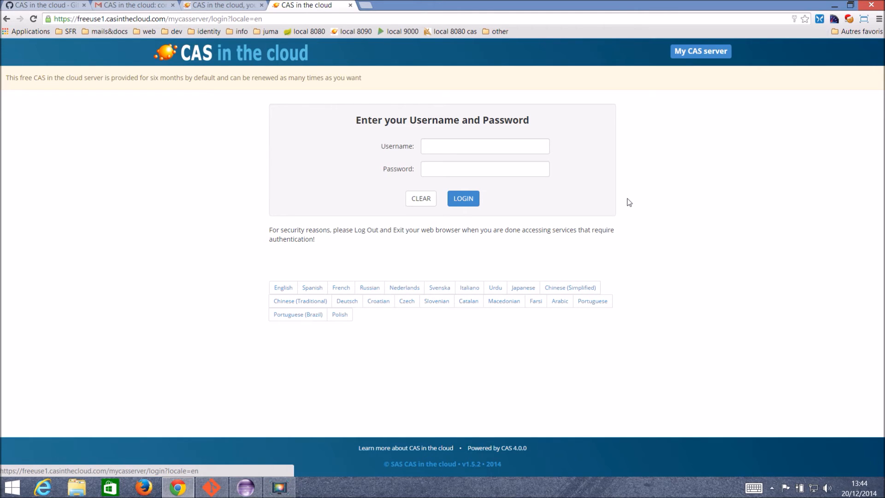
drag(230, 18, 310, 19)
text(ser)
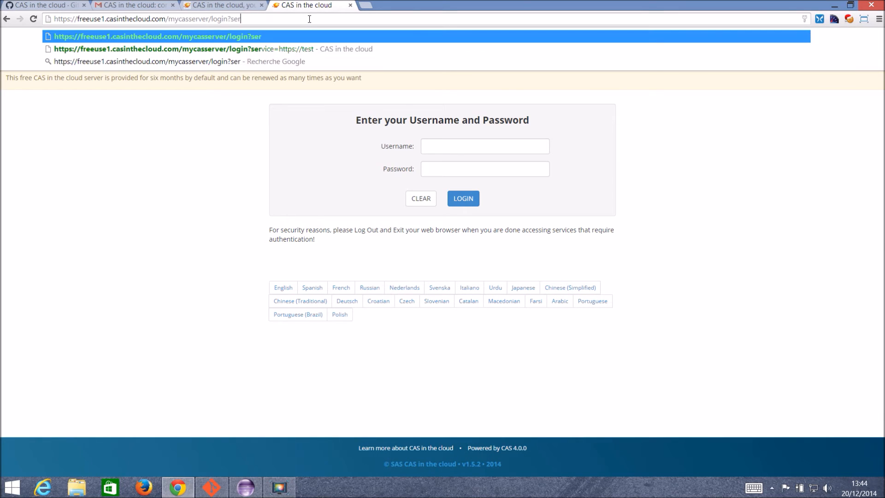
text(vice=https://test)
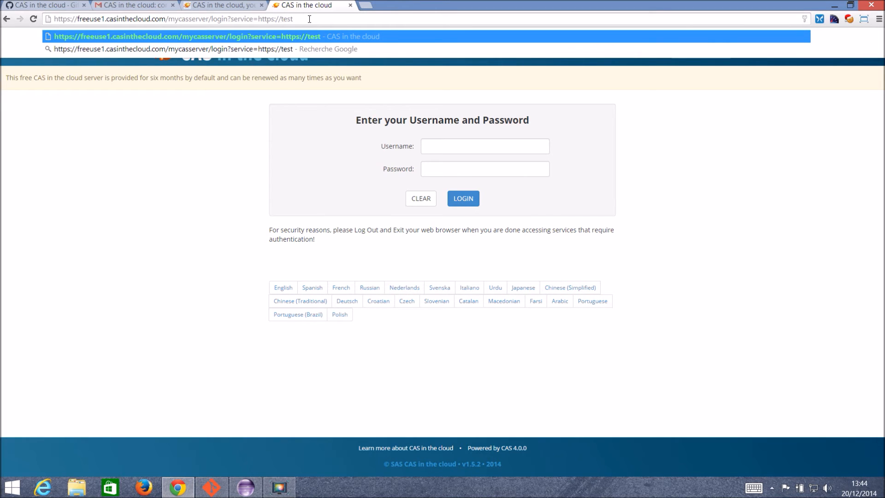
key(Return)
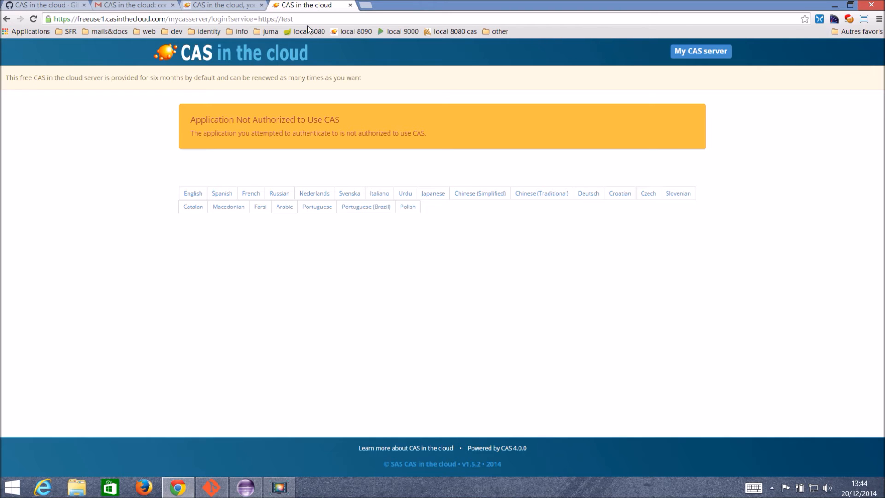
click(228, 5)
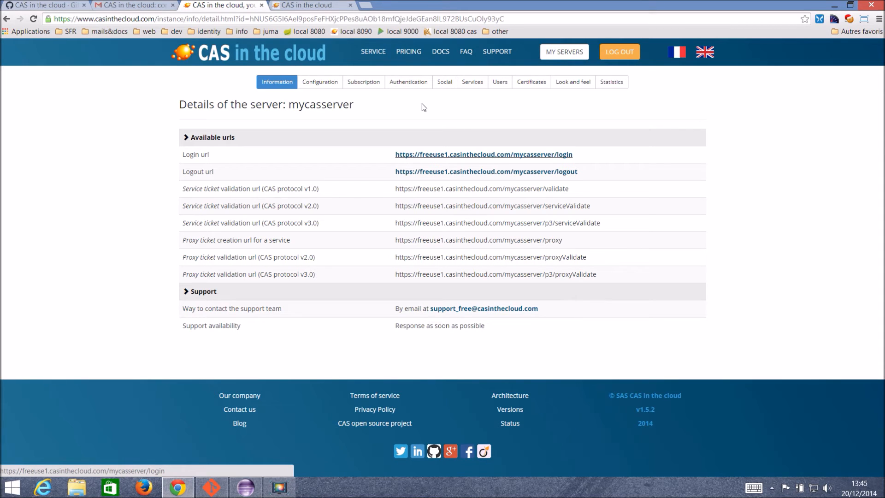
Show the Authentication tab and highlight the Internal authentication section.
click(408, 82)
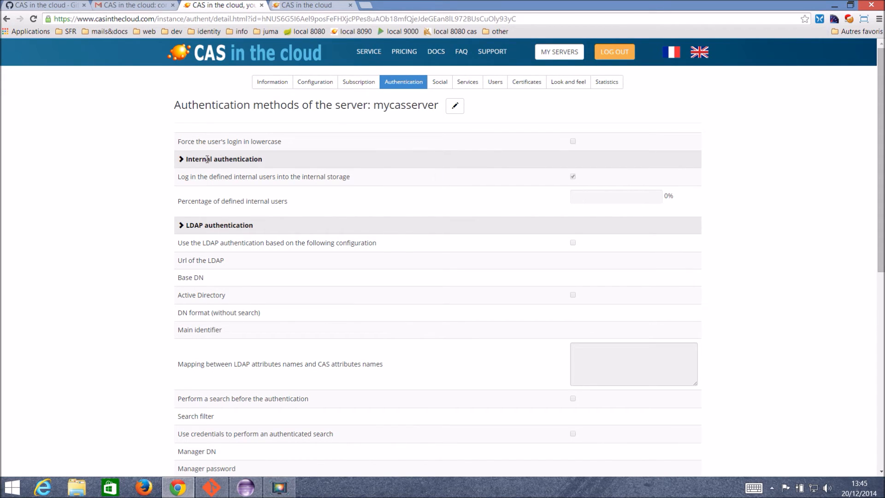
drag(186, 160, 278, 160)
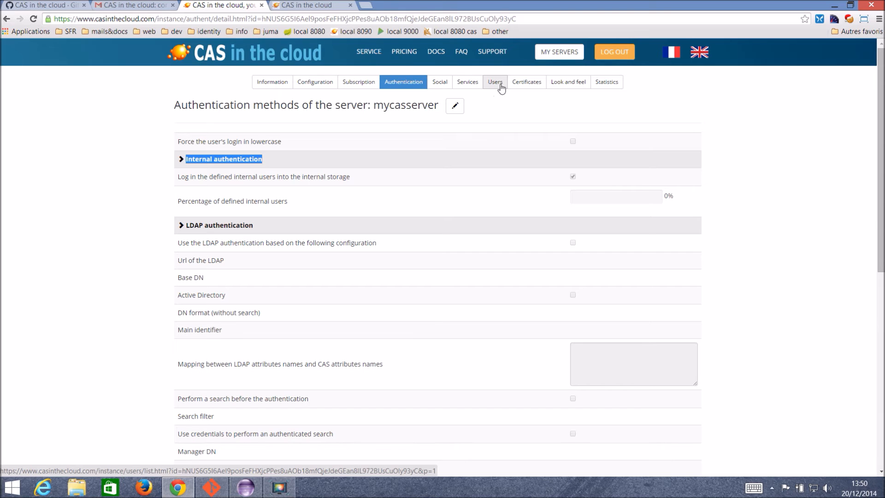
click(467, 82)
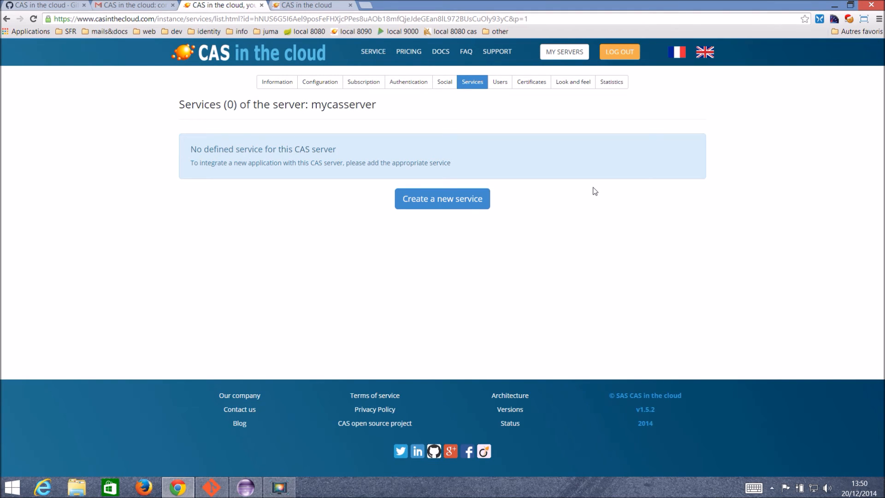
click(459, 203)
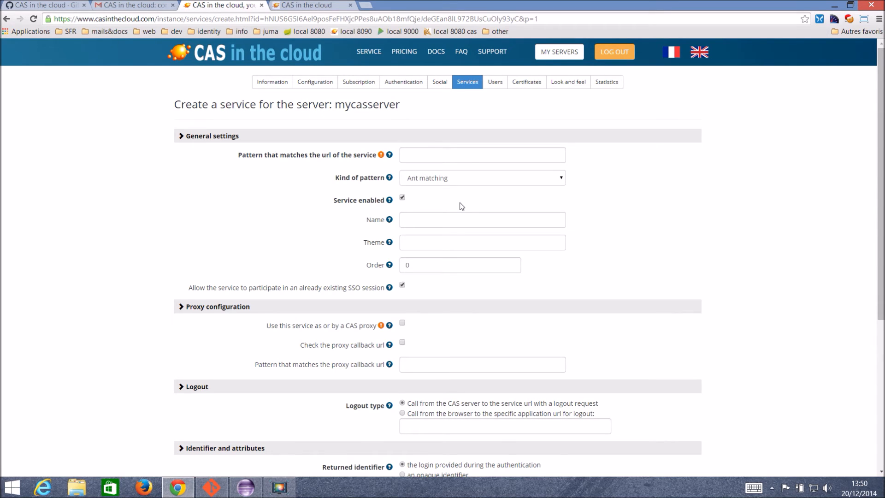
click(455, 154)
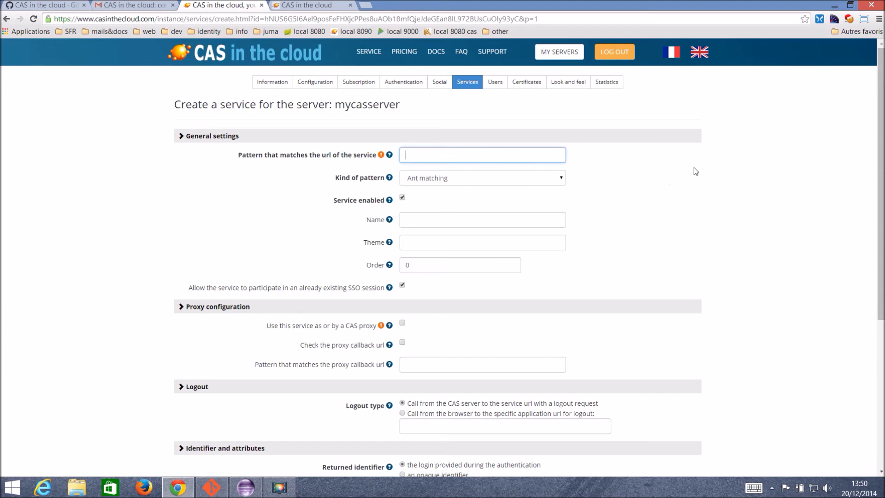
text(https://test)
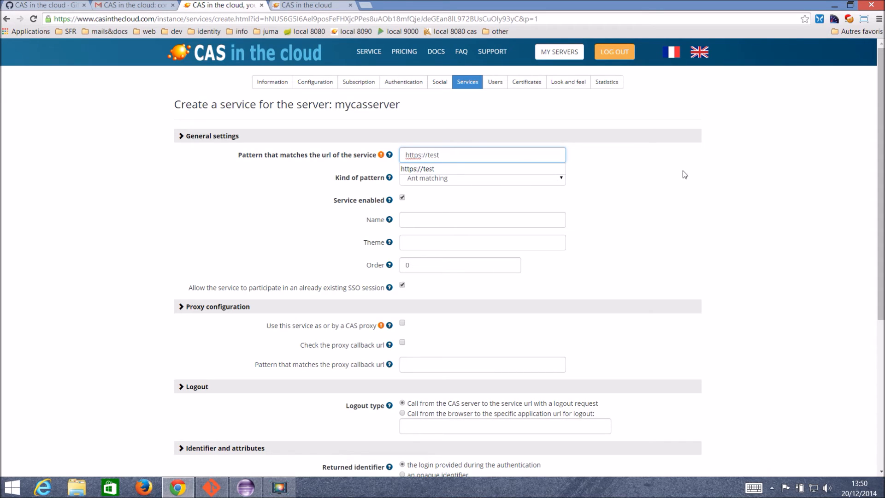
click(655, 180)
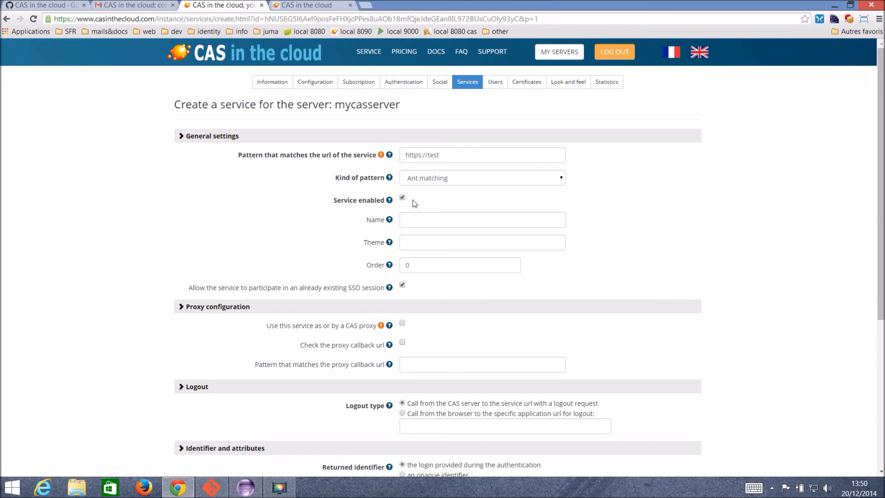
scroll(414, 200, down, 2)
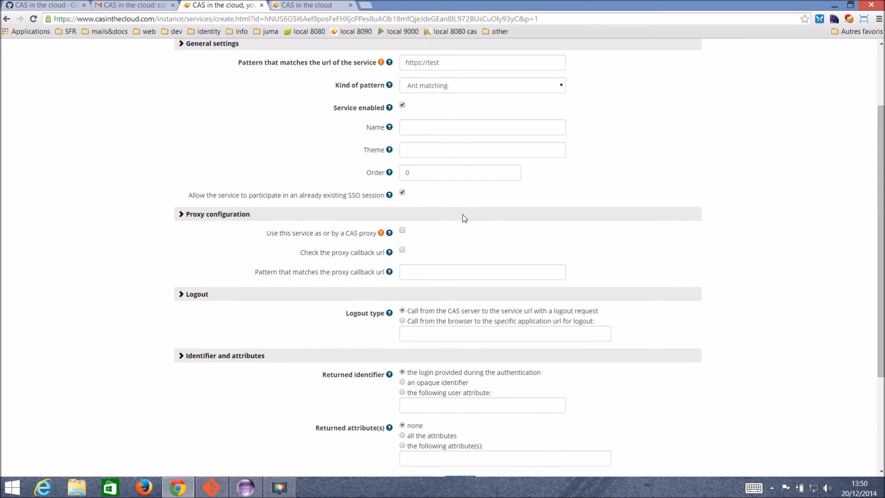
scroll(464, 218, down, 2)
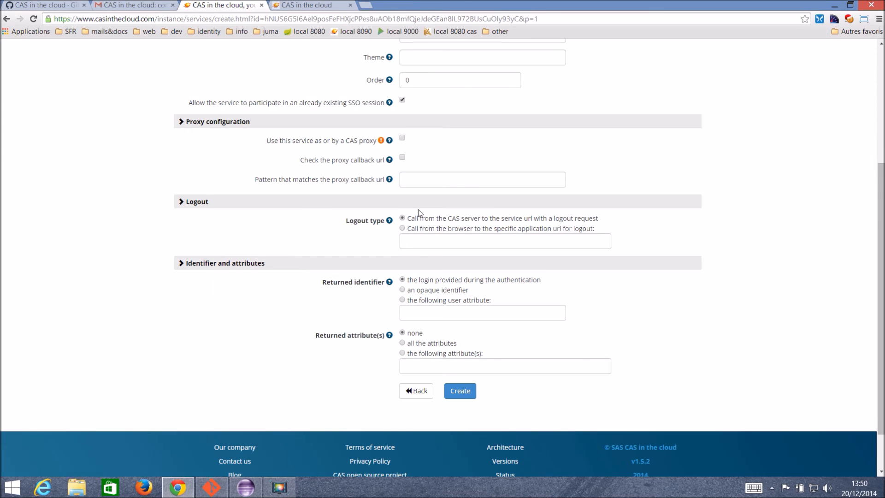
scroll(418, 209, down, 1)
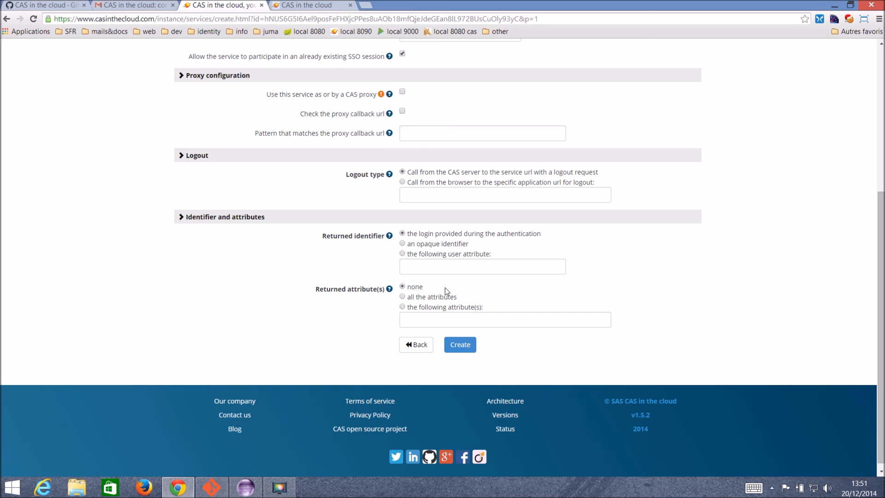
click(462, 347)
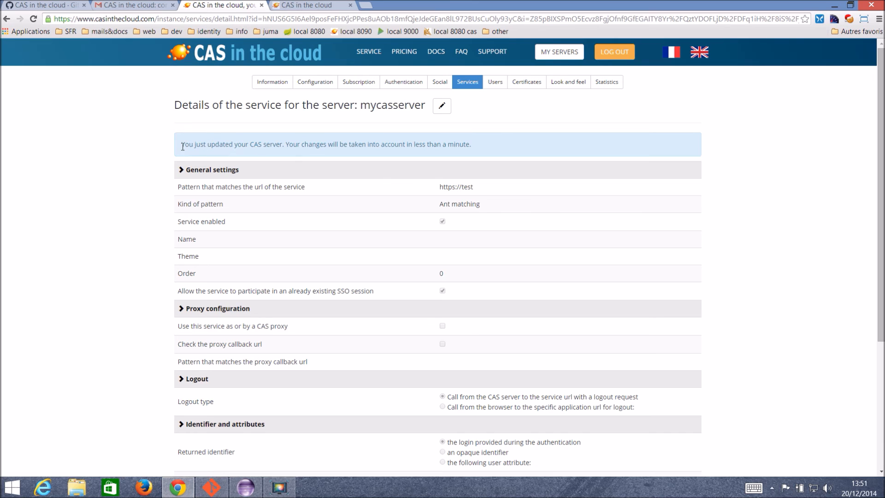
drag(183, 146, 484, 143)
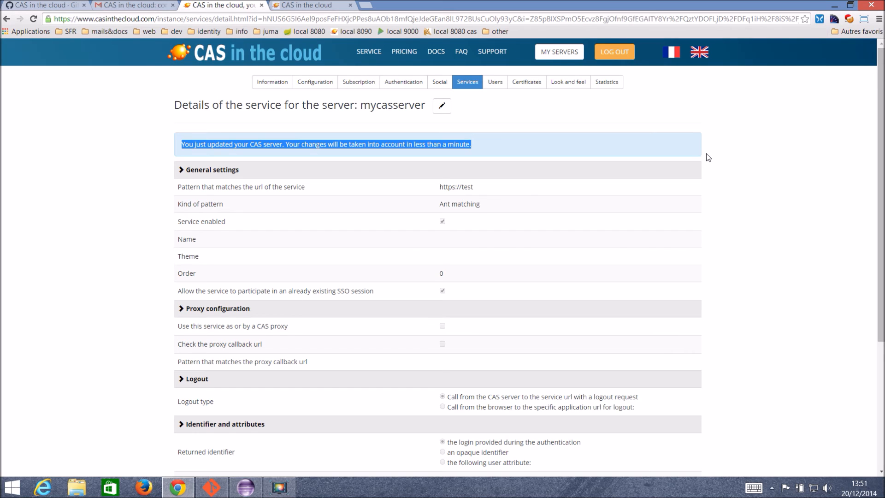
click(307, 5)
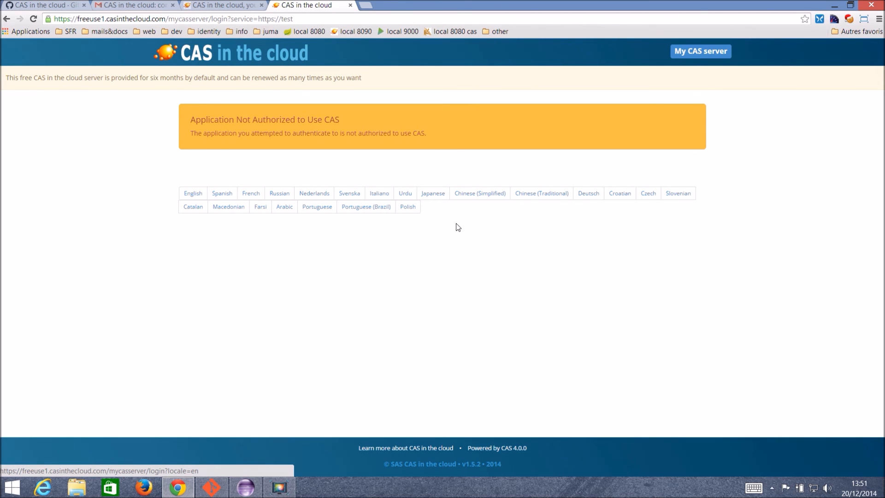
Reload the not-authorized login page twice until the username and password form shows.
key(F5)
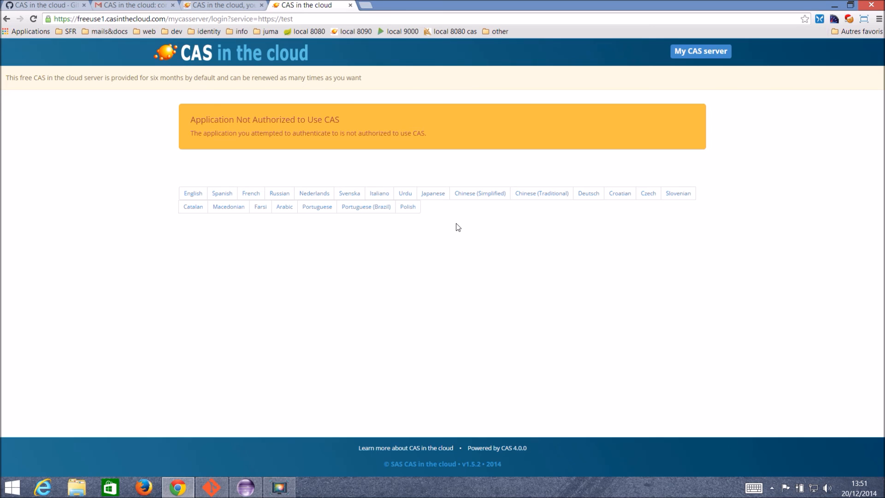
key(F5)
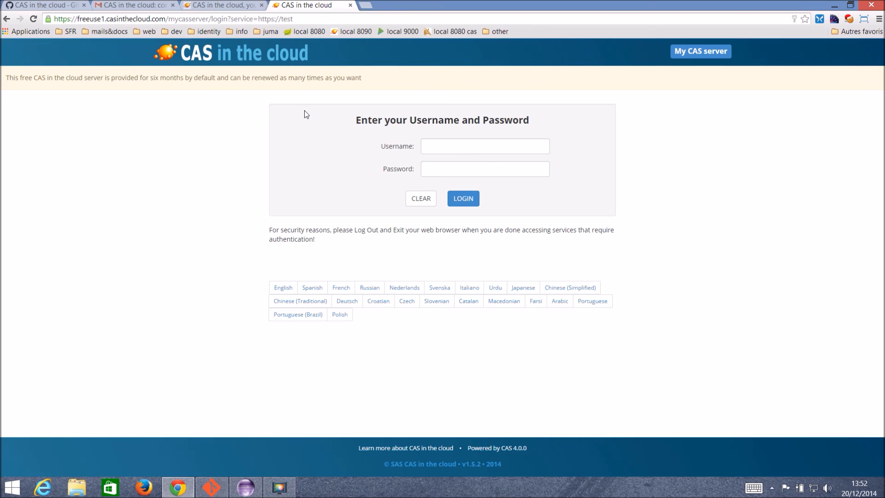
Create a new internal mycasserver user, entering its username and password.
click(205, 4)
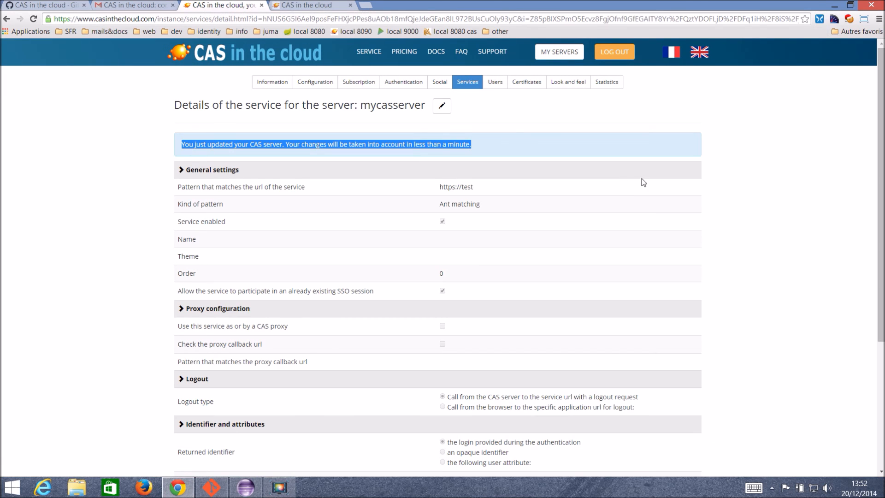
click(491, 88)
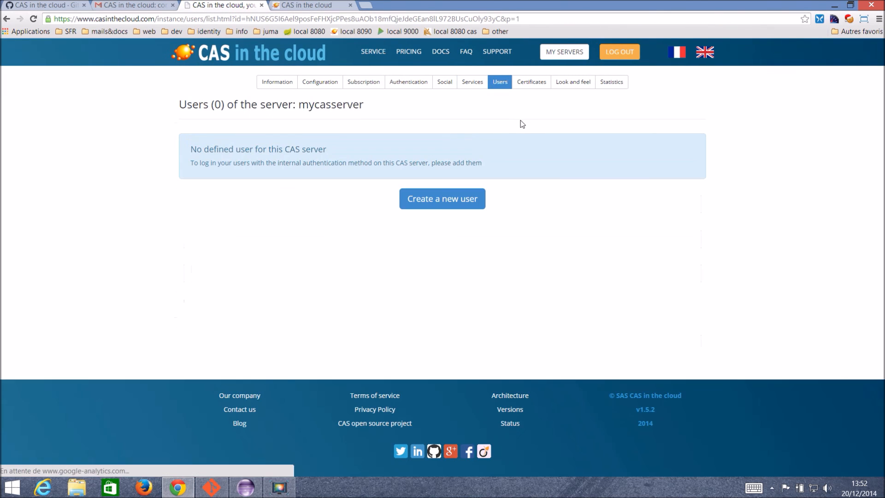
click(443, 203)
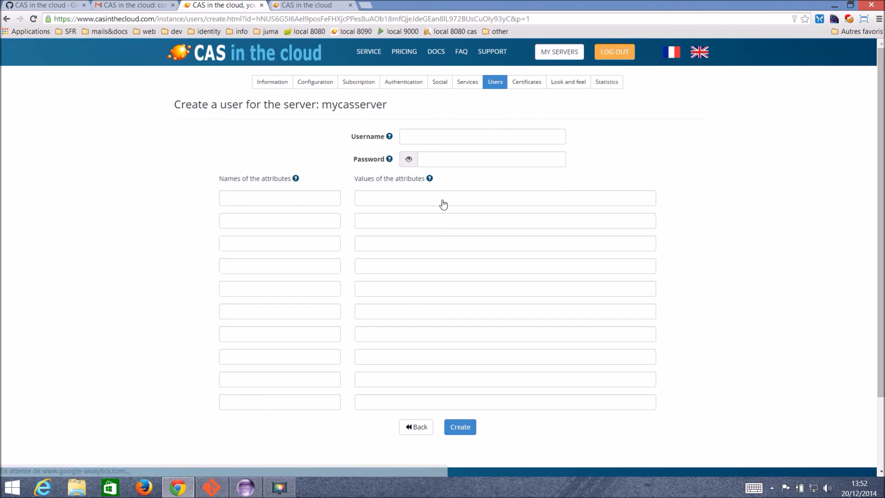
click(442, 140)
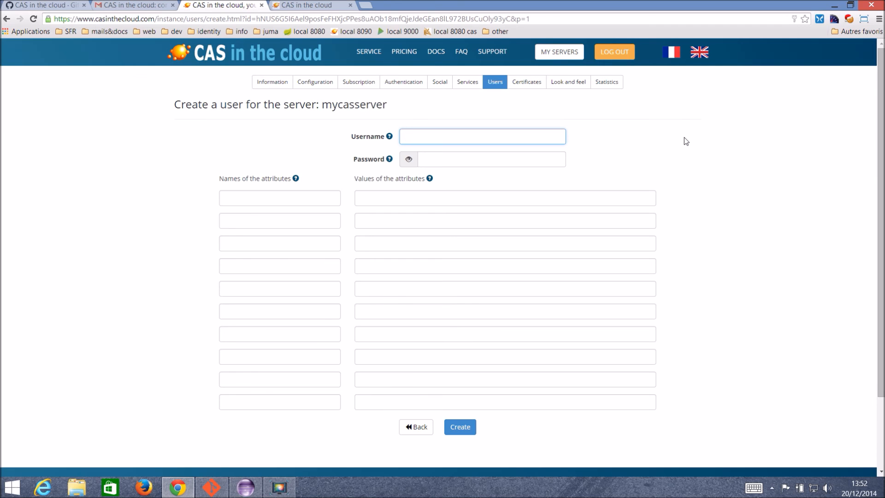
key(Tab)
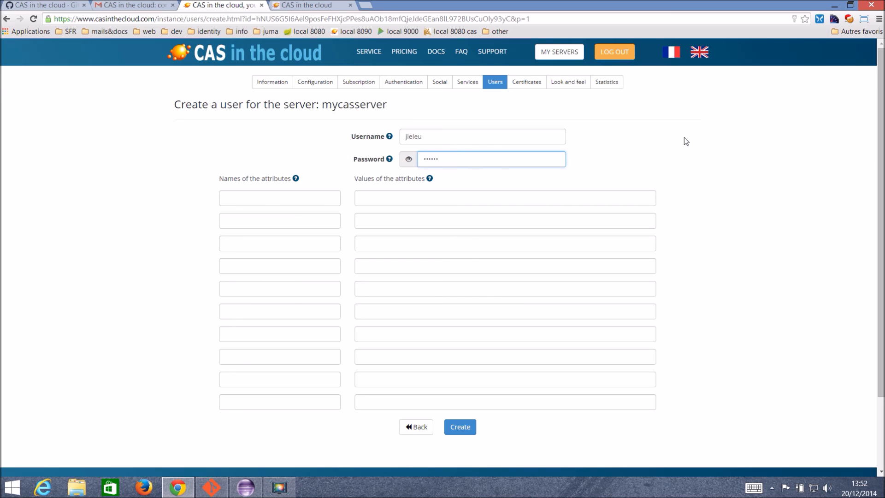
click(403, 161)
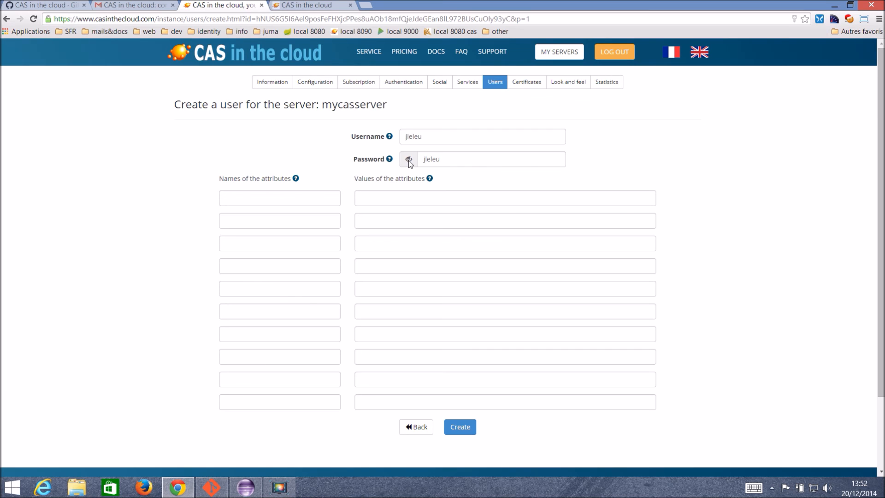
click(409, 160)
scroll(504, 257, down, 2)
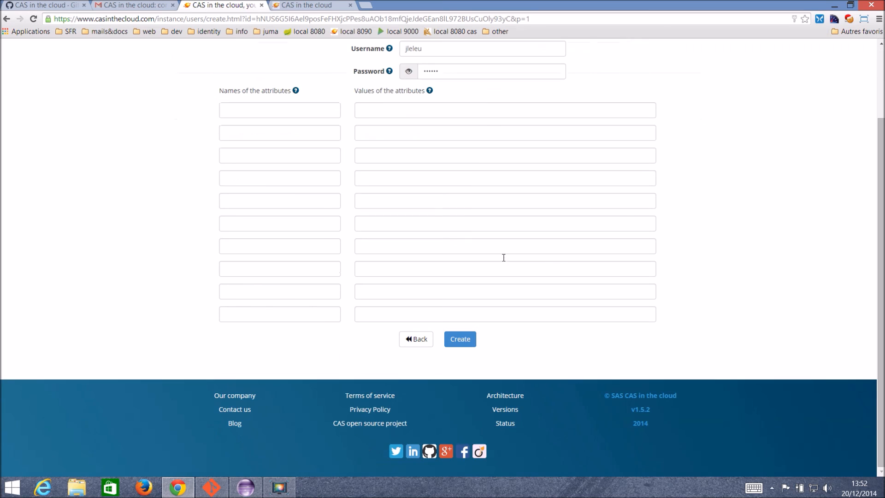
click(460, 342)
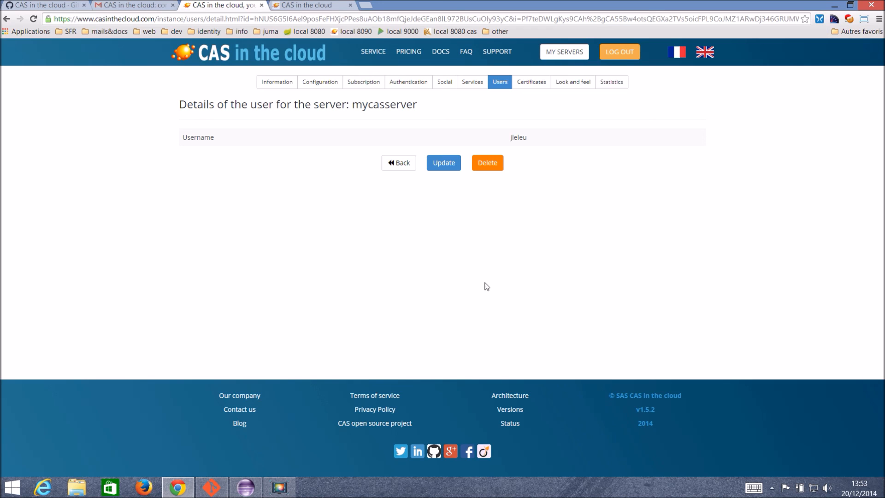
Sign in on the mycasserver login page with the new user's username and password.
click(307, 5)
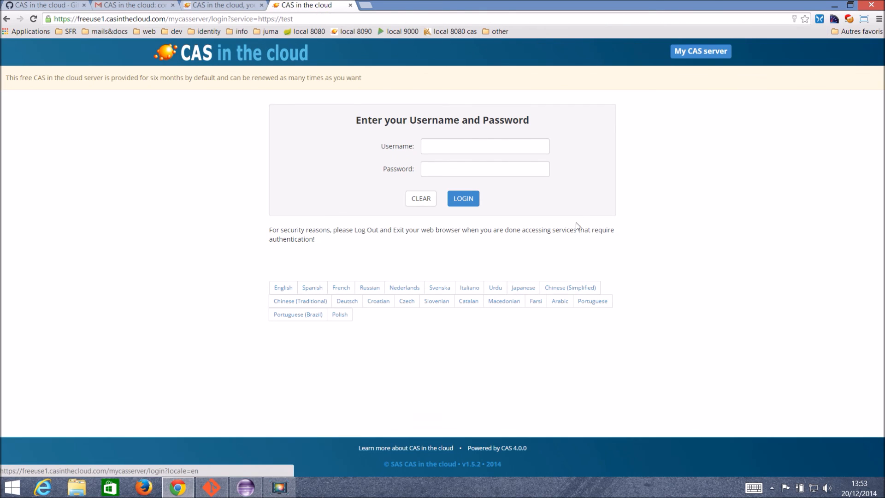
click(455, 150)
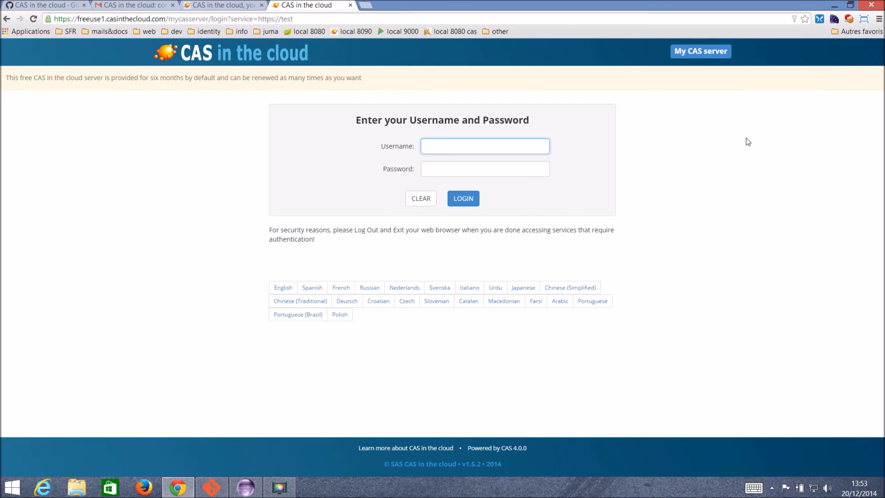
key(Tab)
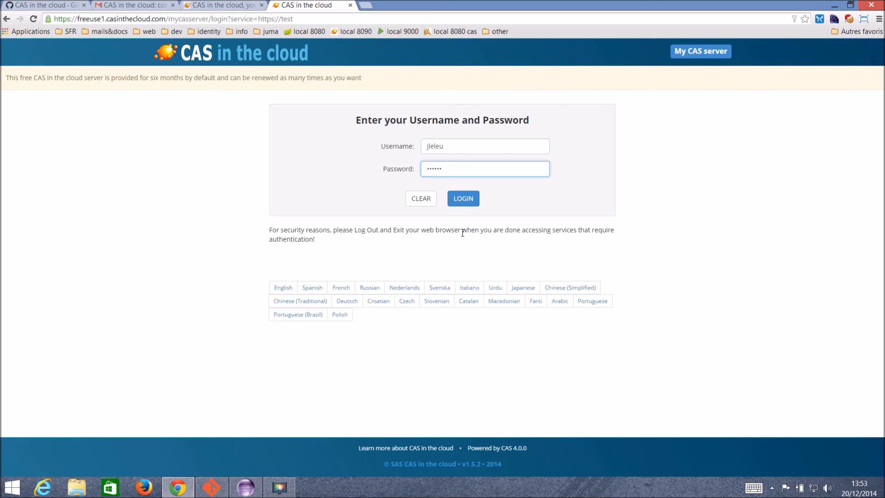
click(463, 203)
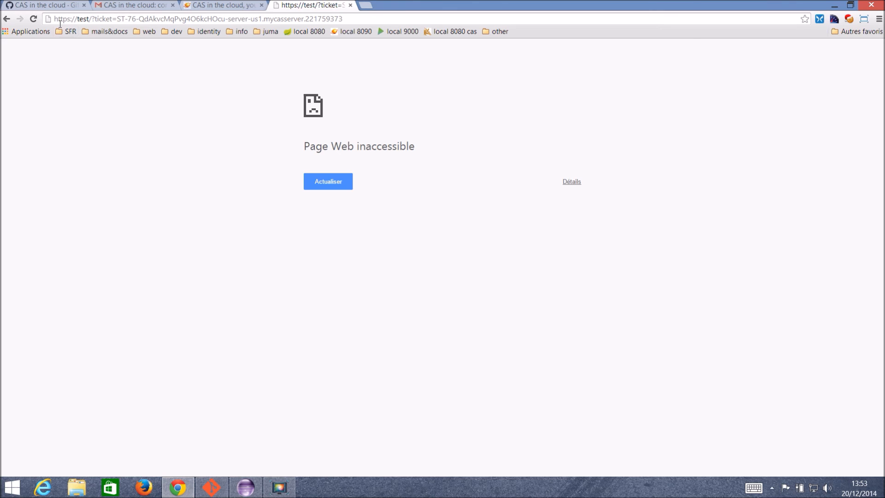
key(F5)
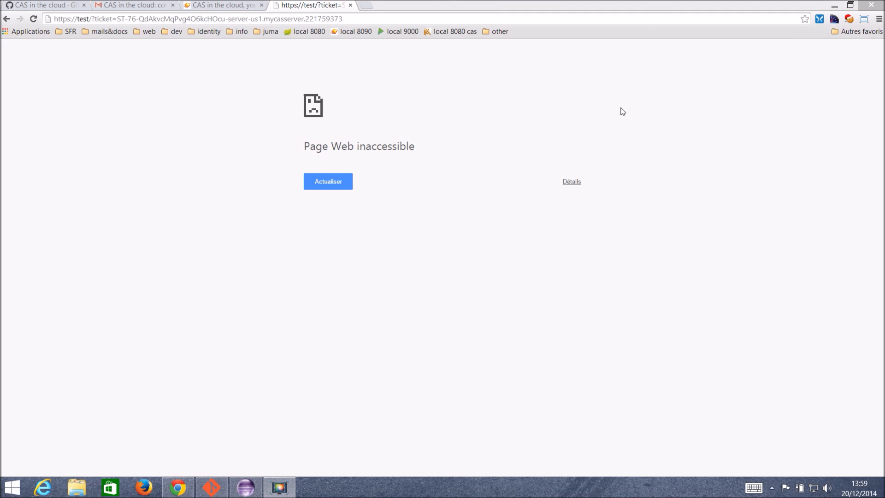
click(200, 4)
click(209, 60)
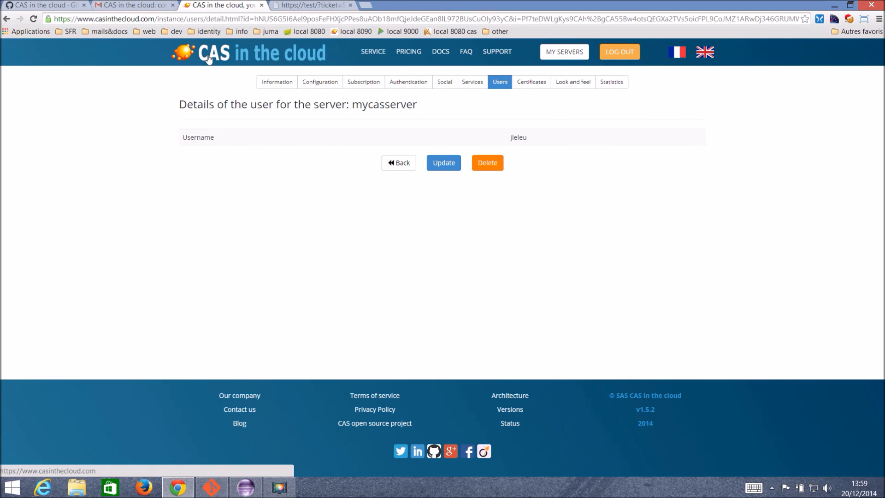